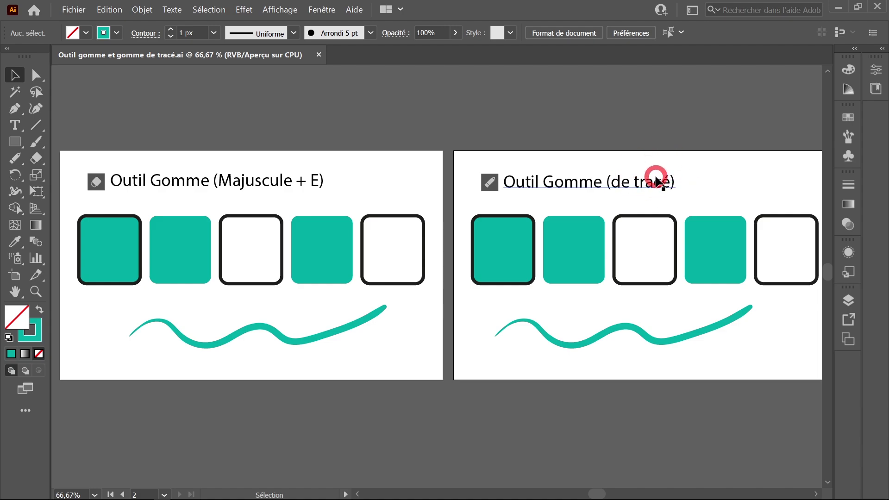
click(14, 157)
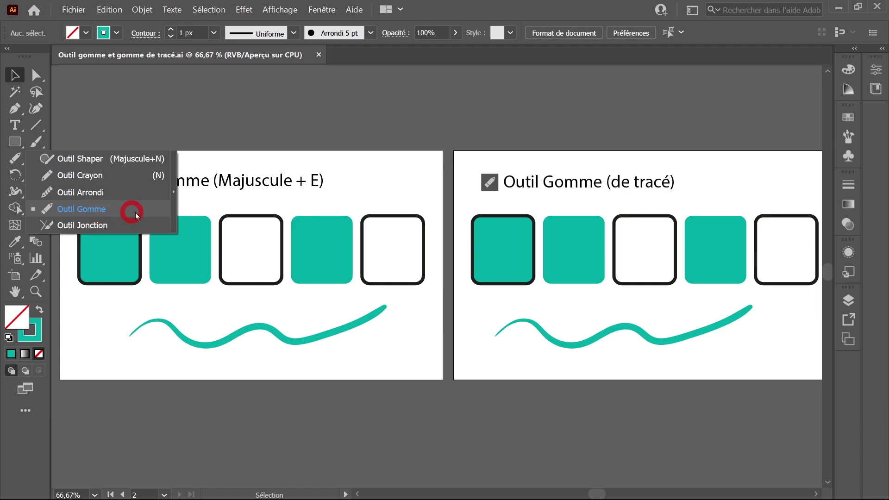
click(234, 114)
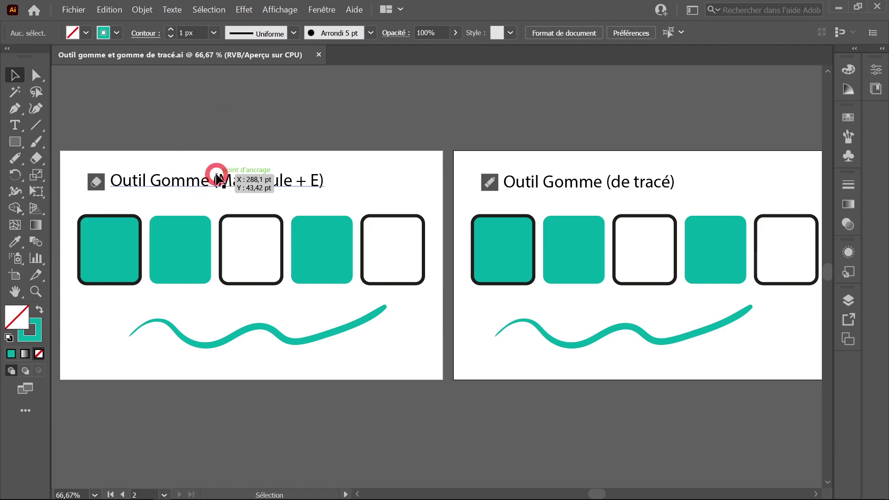
Try erasing a horizontal band across all five unselected squares with the Eraser tool, and undo it
drag(191, 206, 302, 208)
scroll(303, 225, up, 1)
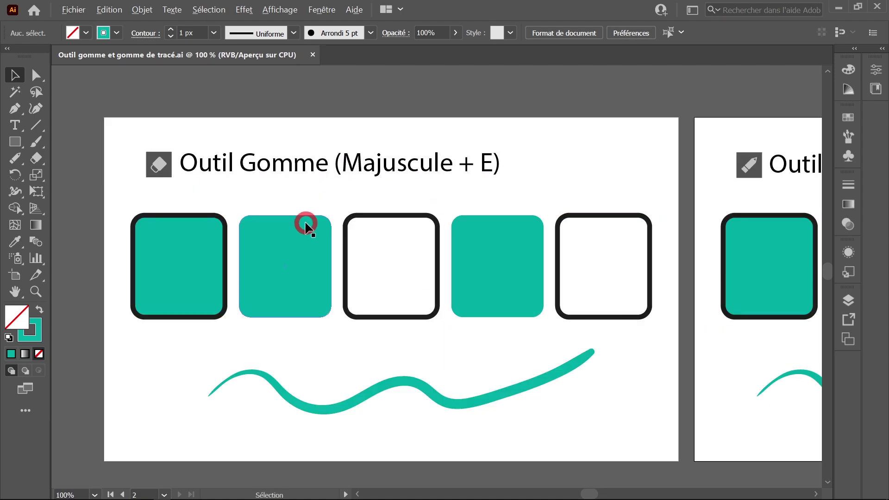
scroll(305, 226, up, 1)
drag(313, 223, 323, 221)
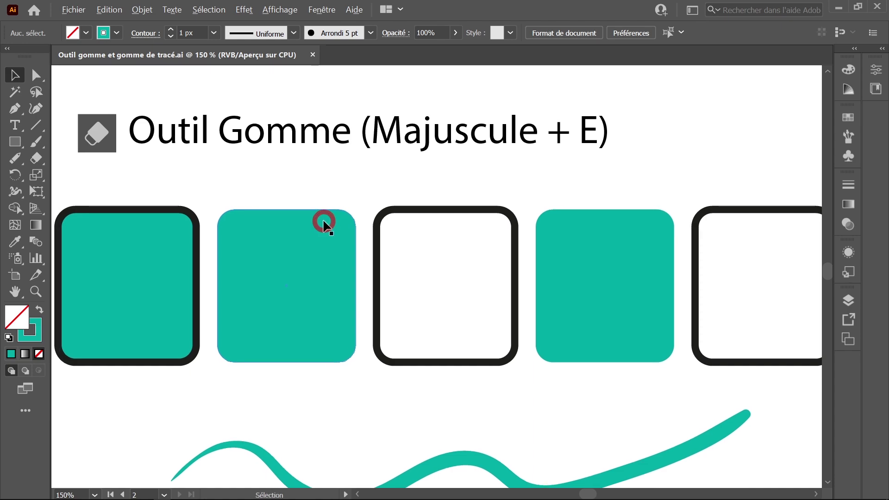
scroll(323, 222, down, 1)
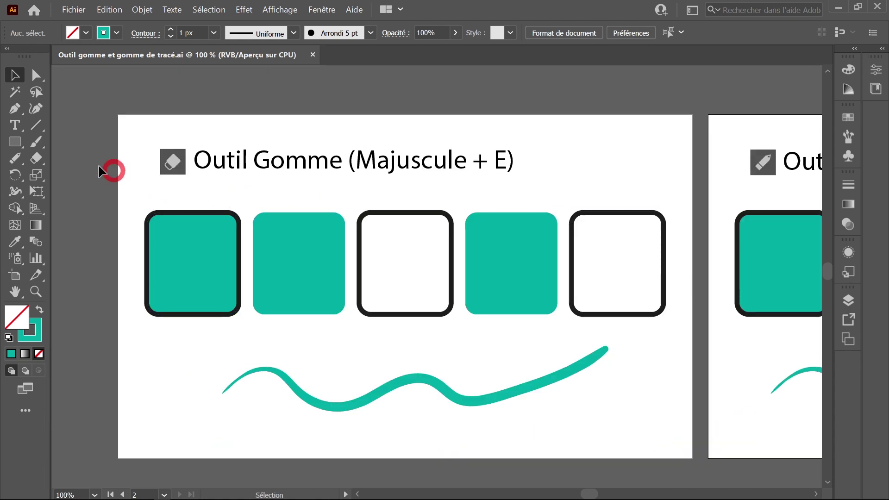
click(37, 160)
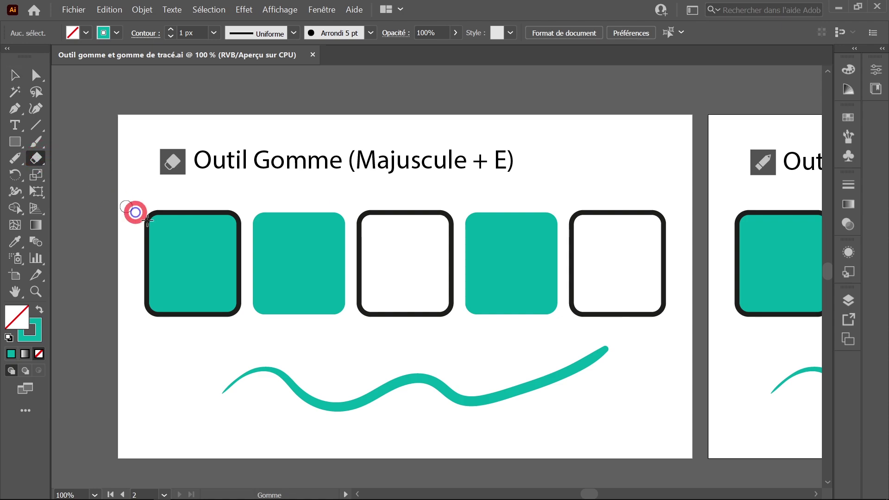
drag(137, 246, 669, 262)
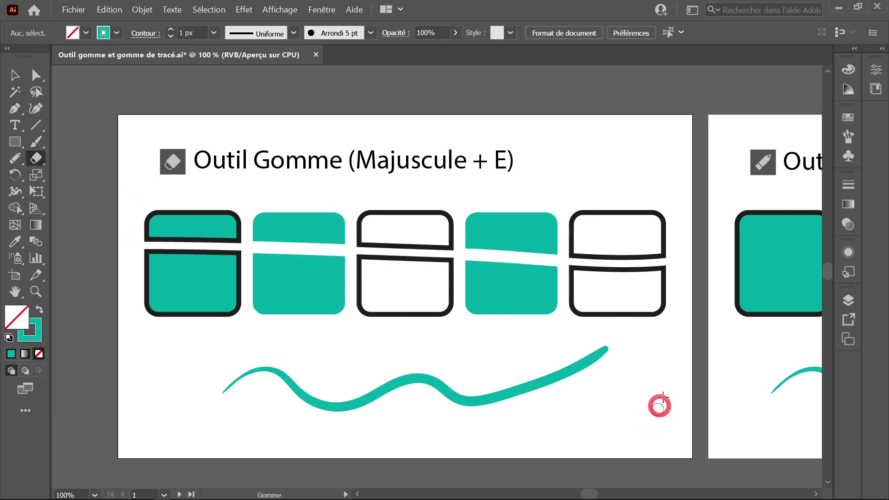
key(ctrl+z)
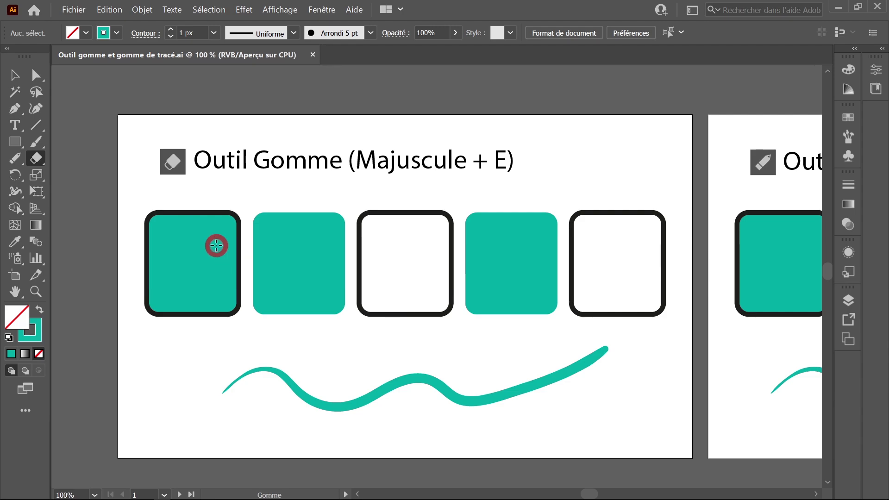
Select only the first outlined green square, try a curved eraser stroke across it and its neighbours, and undo the stroke
ctrl+click(205, 251)
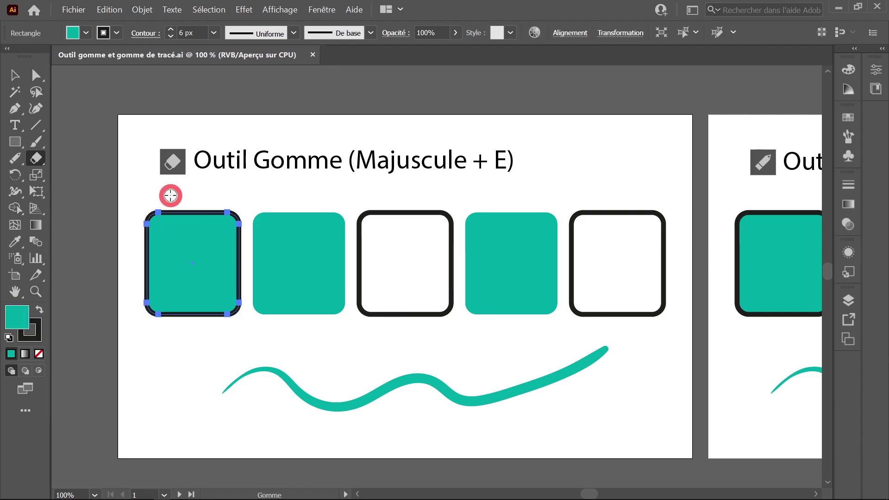
mouse_move(170, 196)
mouse_down()
mouse_move(445, 285)
mouse_move(595, 280)
mouse_up()
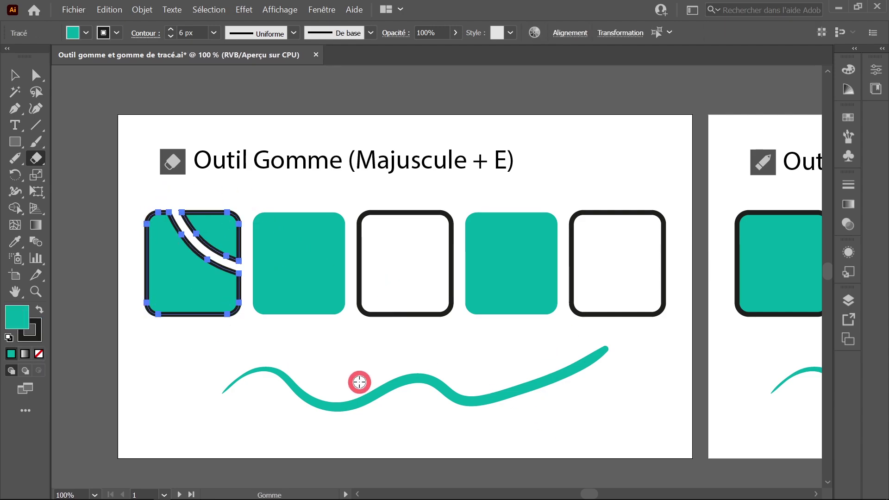
key(ctrl+z)
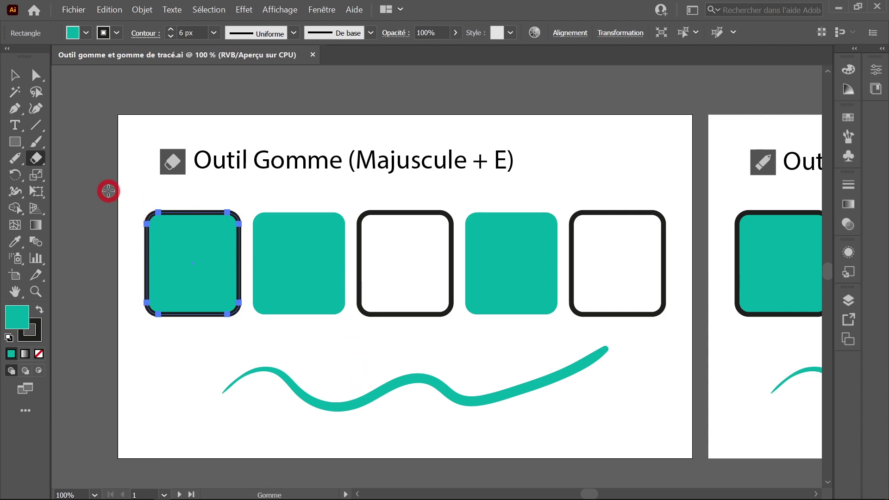
In the Eraser tool's options, set the angle to 57° and the roundness to 100%, both kept on Fixe
double_click(37, 159)
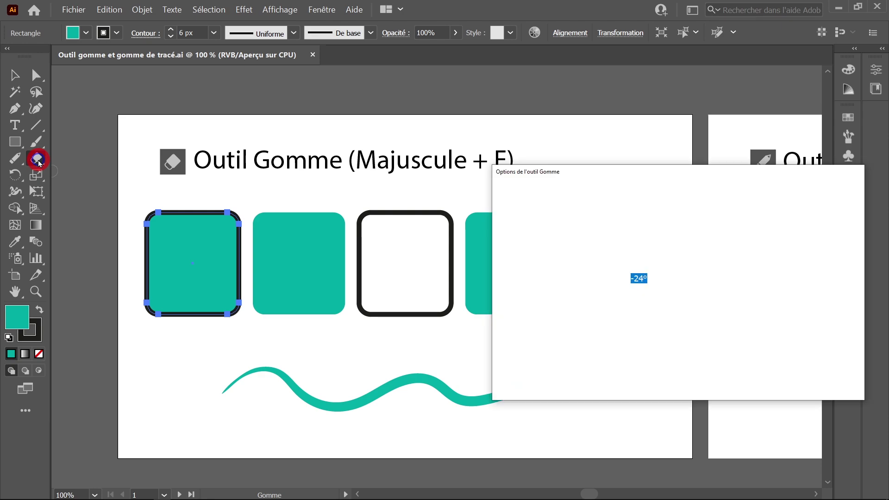
drag(641, 172, 508, 145)
drag(438, 251, 431, 251)
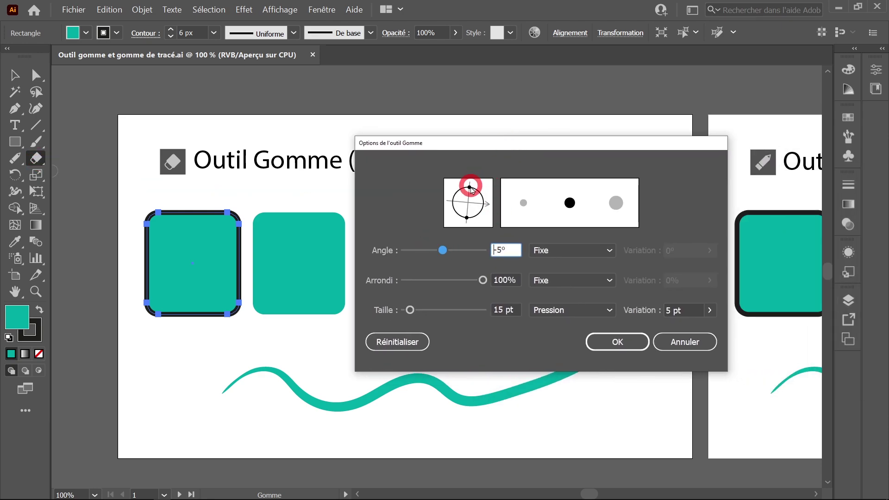
drag(469, 188, 468, 197)
drag(443, 250, 461, 252)
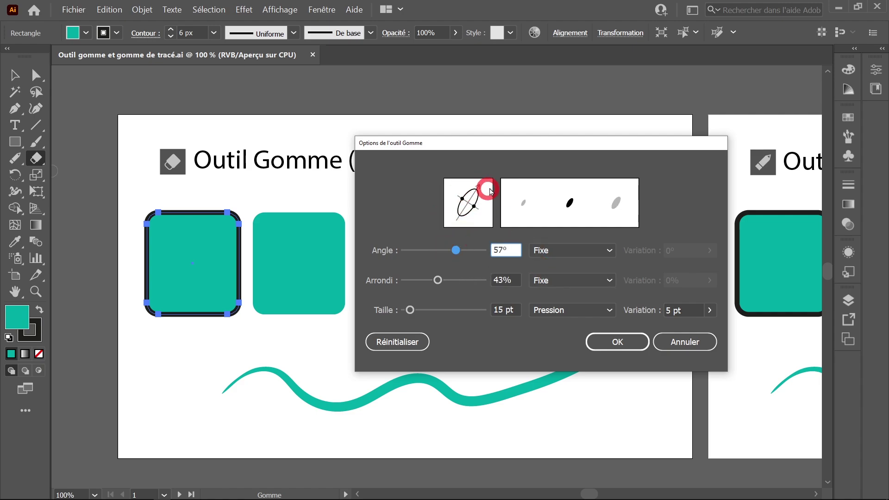
drag(474, 211, 486, 248)
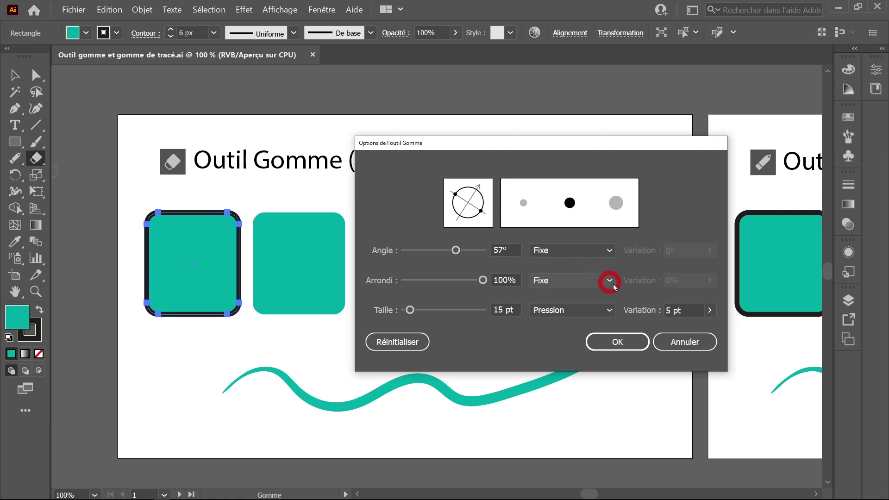
click(610, 250)
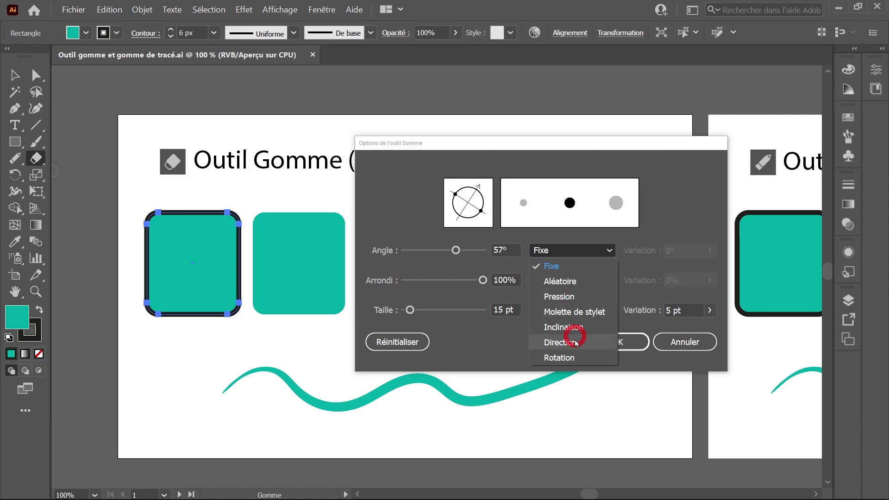
click(620, 282)
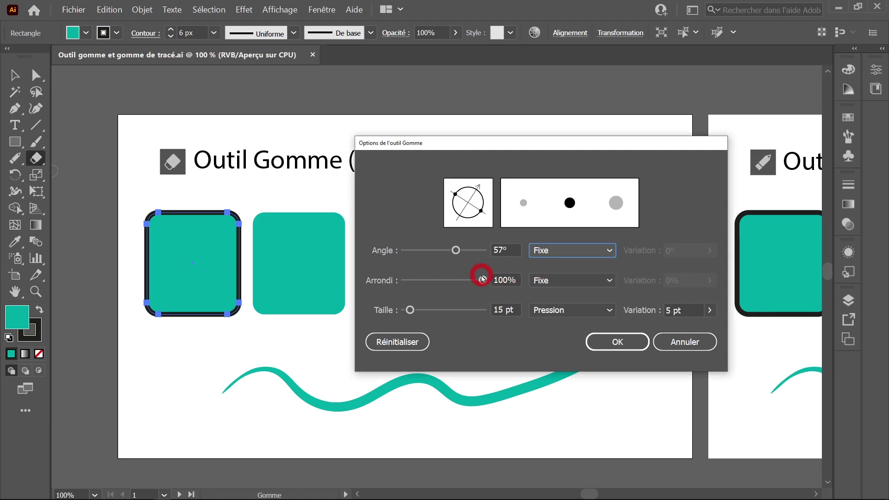
mouse_move(482, 280)
mouse_down()
mouse_move(421, 287)
mouse_move(485, 281)
mouse_up()
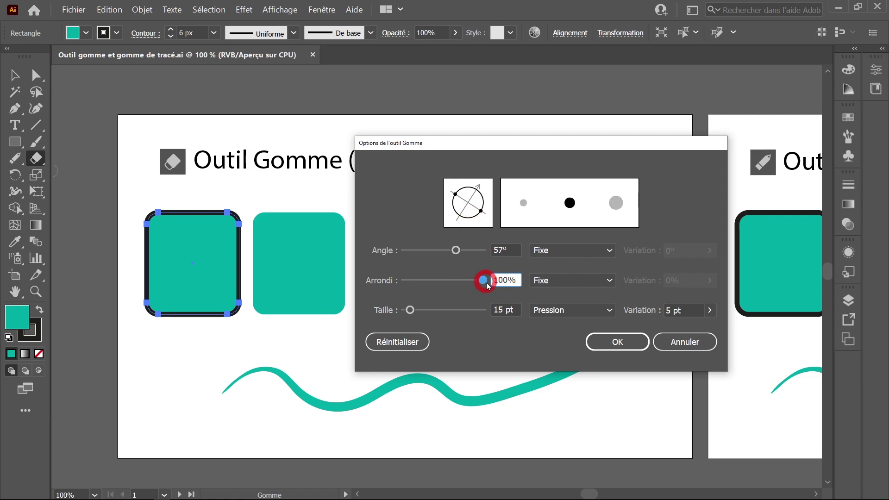
click(563, 281)
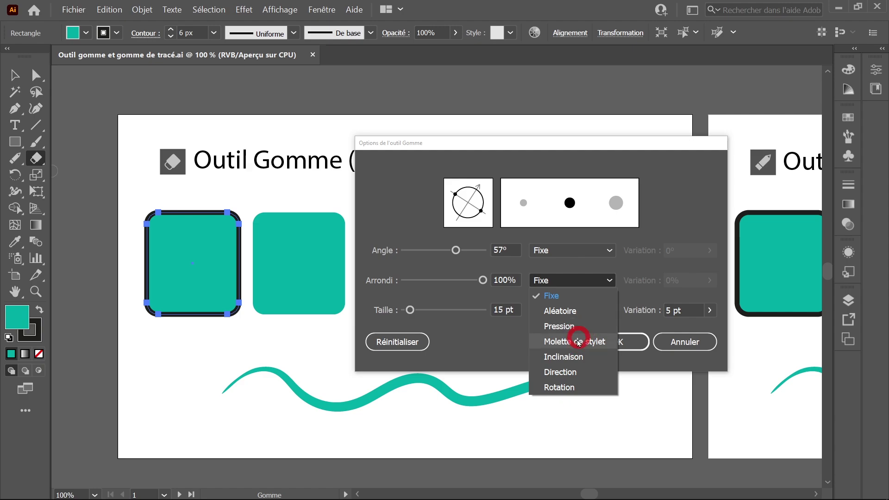
click(487, 341)
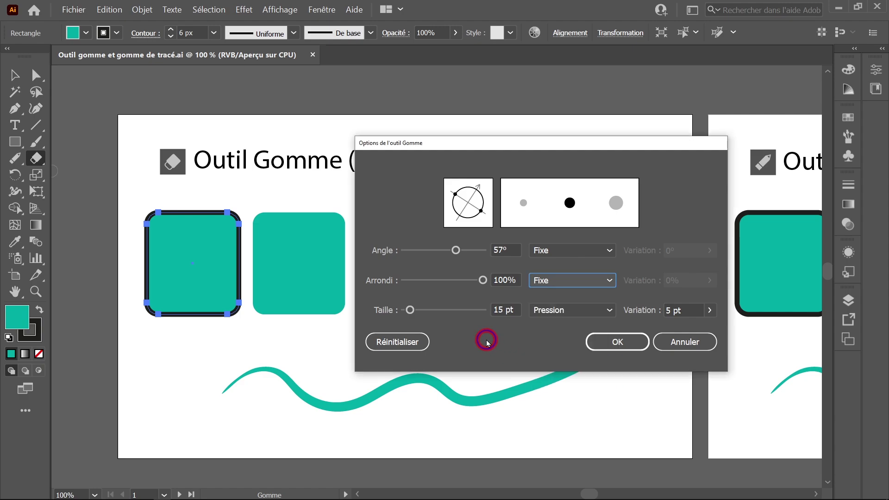
Set the eraser size to 30 pt with its variation on Fixe, and apply the options
drag(412, 308, 417, 308)
click(565, 311)
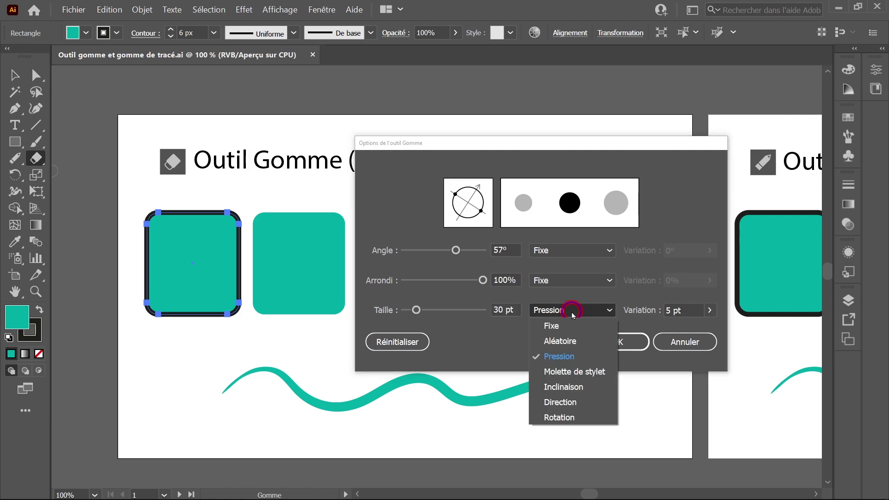
click(562, 325)
click(567, 281)
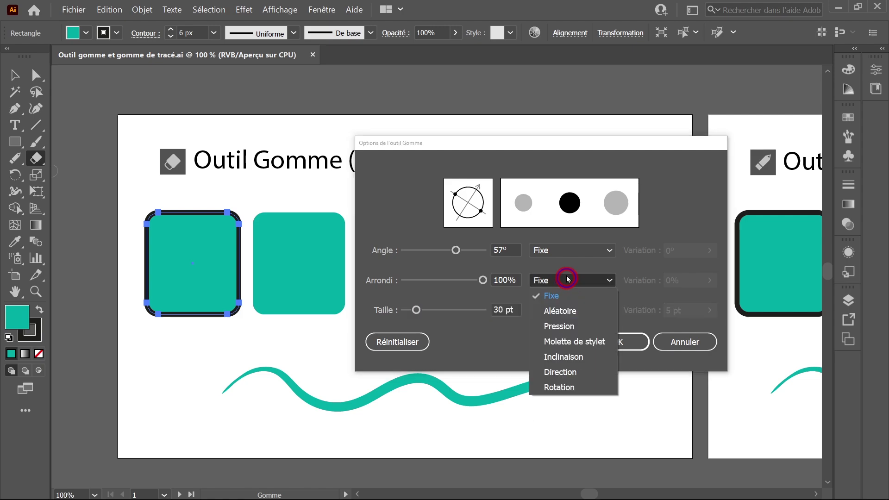
click(567, 282)
click(569, 308)
click(507, 343)
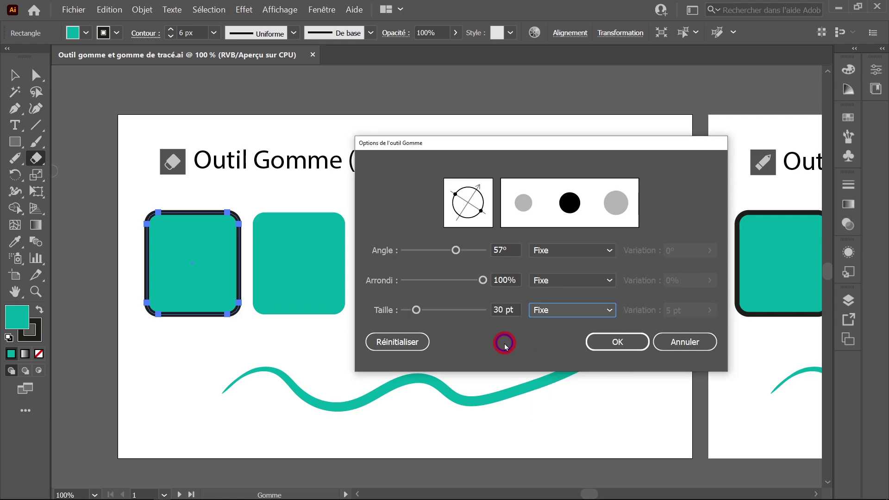
click(595, 343)
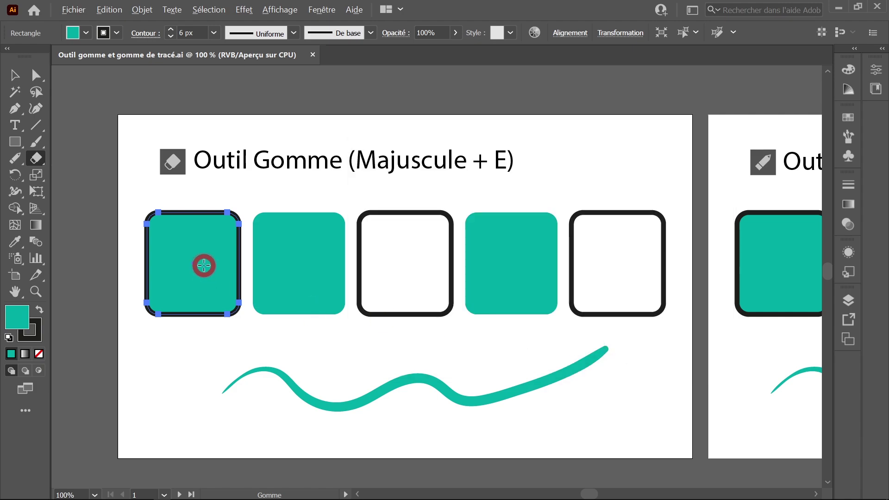
Erase a vertical notch from the upper edge to past the middle of the first outlined green square
scroll(203, 265, up, 1)
drag(212, 266, 275, 268)
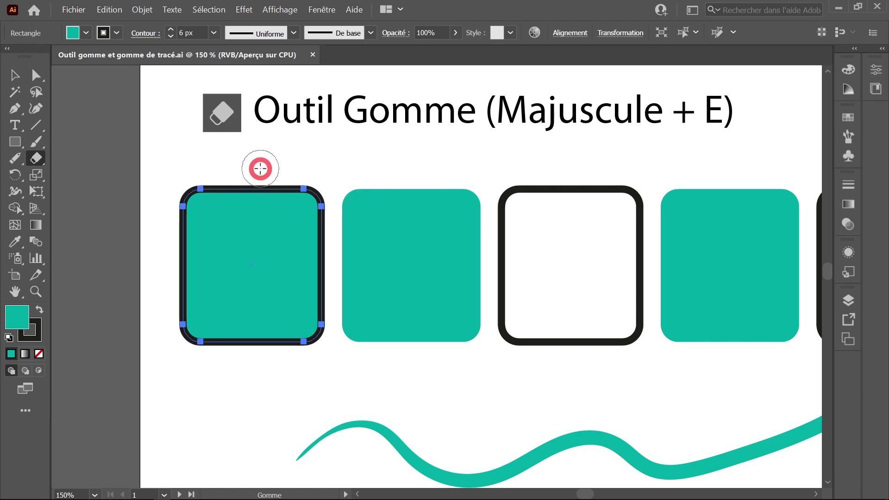
drag(259, 169, 252, 278)
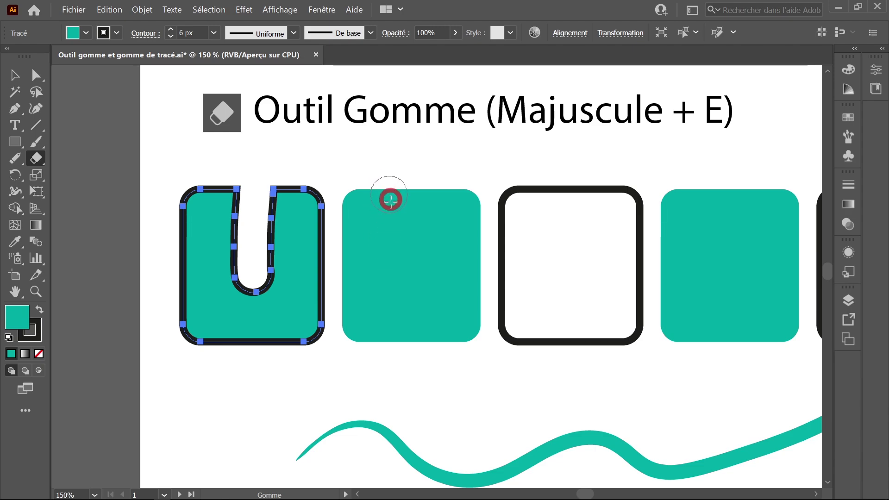
Select the second green square and erase a similar vertical notch from its upper edge to past its middle
ctrl+click(395, 232)
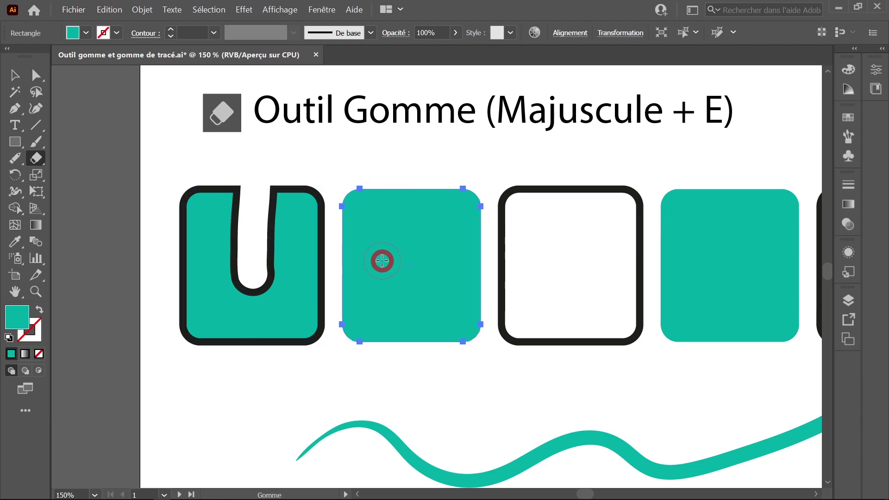
drag(407, 175, 417, 277)
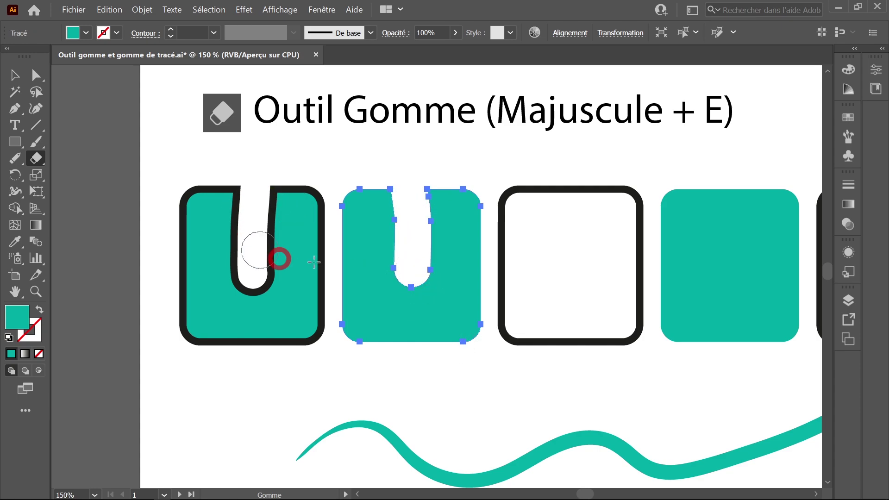
key(ctrl)
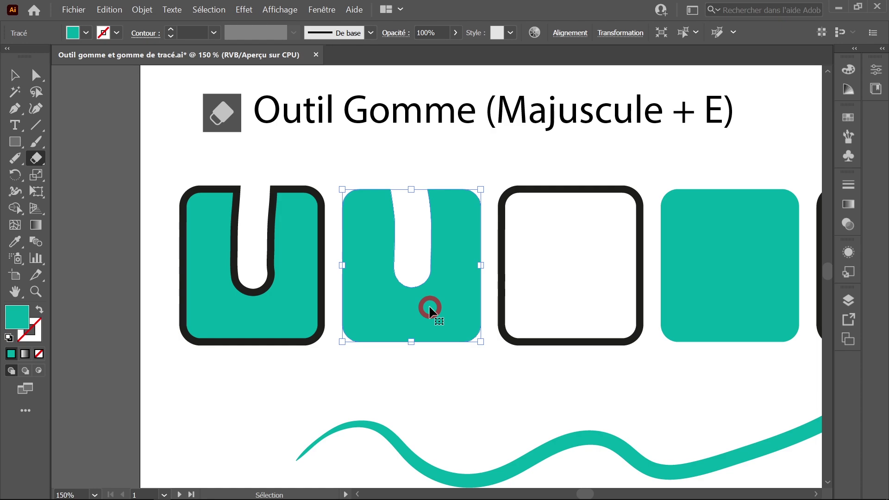
Examine the erased shapes' paths in Outline view with nothing selected, and return to Preview
key(ctrl+y)
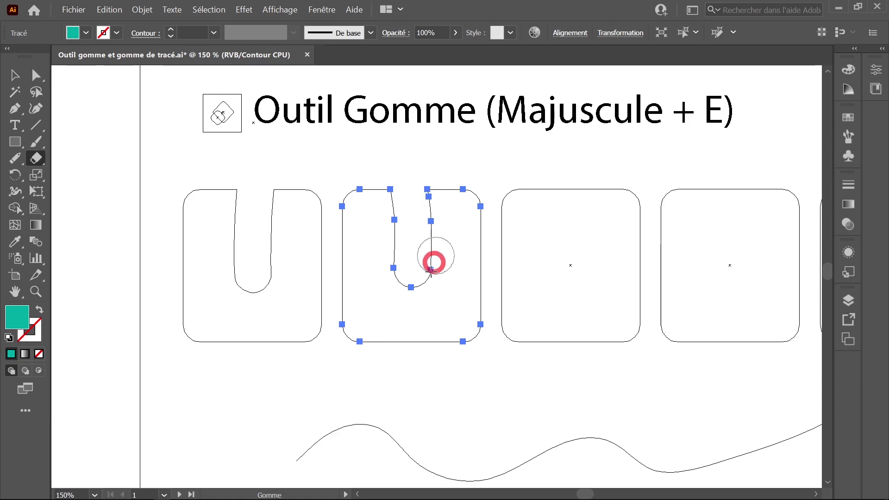
click(15, 75)
click(351, 170)
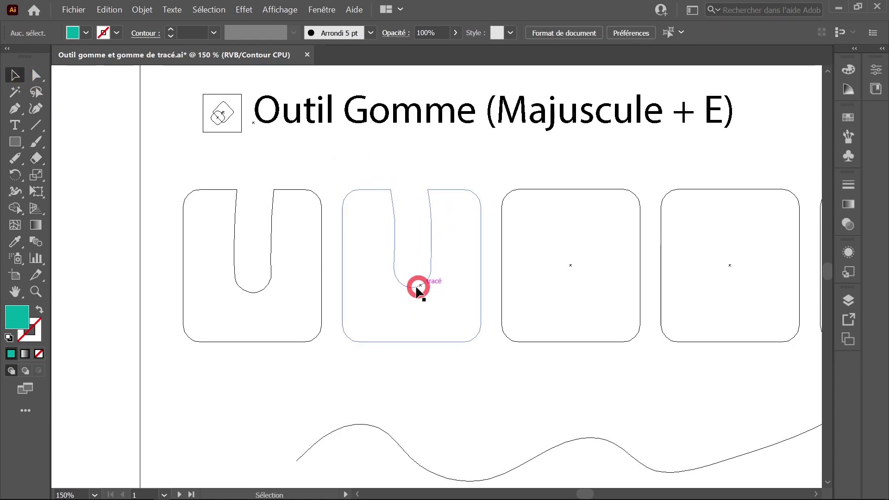
key(ctrl+y)
Select the third, unfilled square, try erasing a slanted notch from its upper edge downward, and undo the stroke
drag(558, 280, 417, 273)
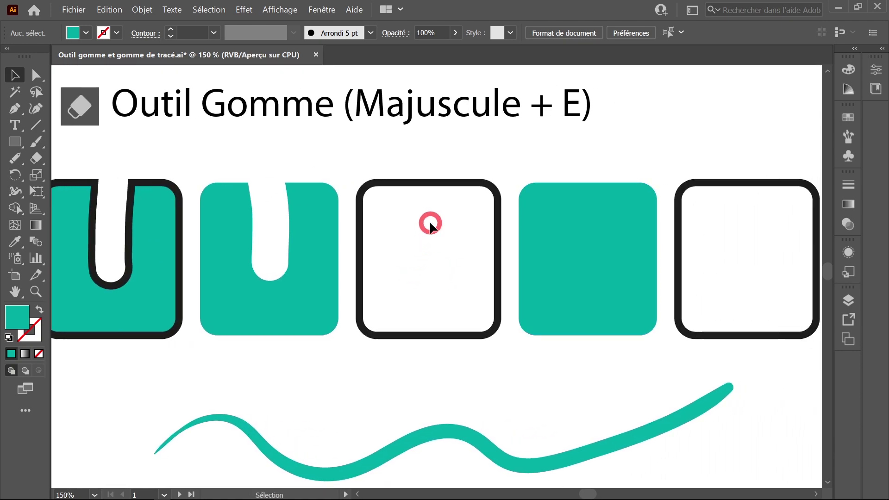
ctrl+click(415, 186)
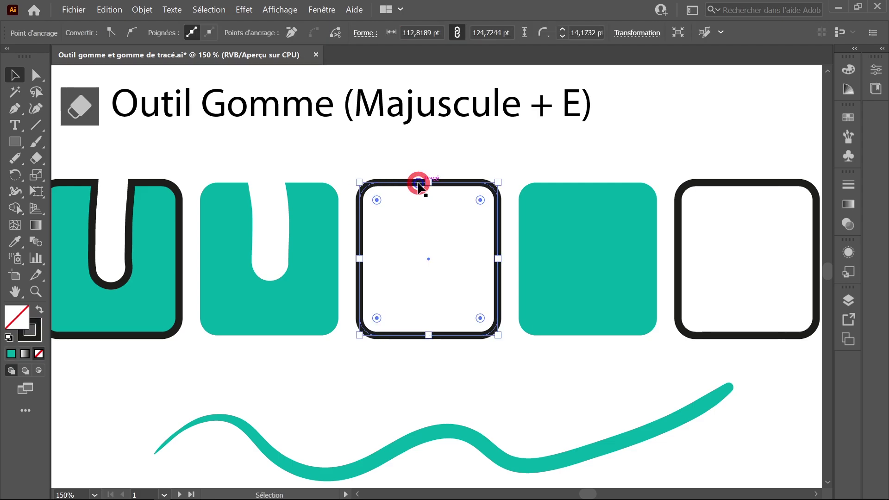
key(shift+e)
drag(397, 162, 433, 289)
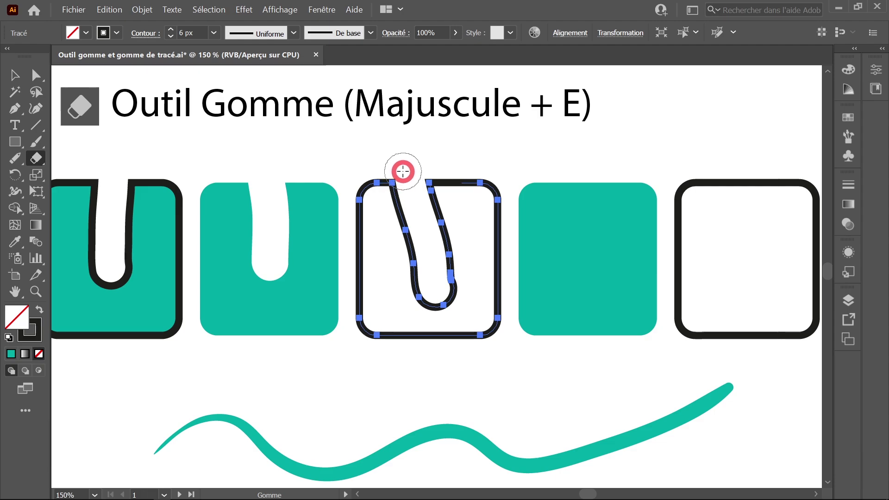
key(ctrl+z)
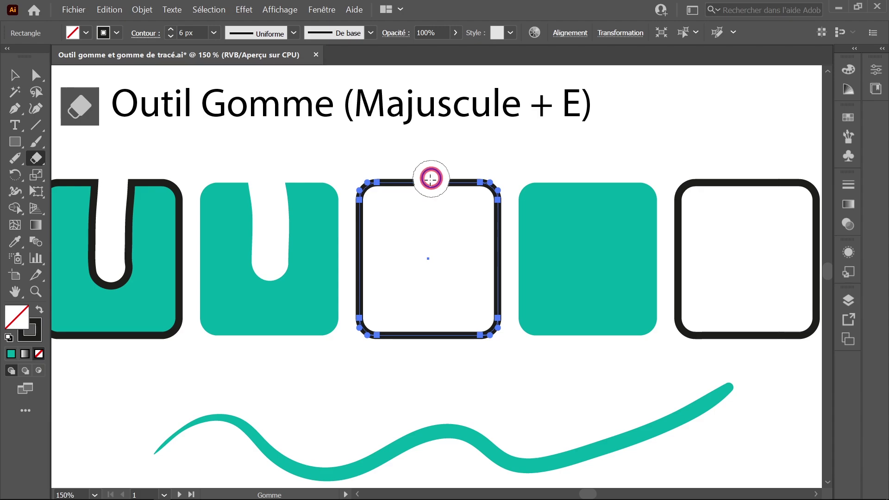
Erase a slanted notch from the upper edge to near the base of the third, unfilled square
mouse_move(430, 179)
mouse_down()
mouse_move(414, 244)
mouse_move(417, 284)
mouse_up()
key(ctrl+z)
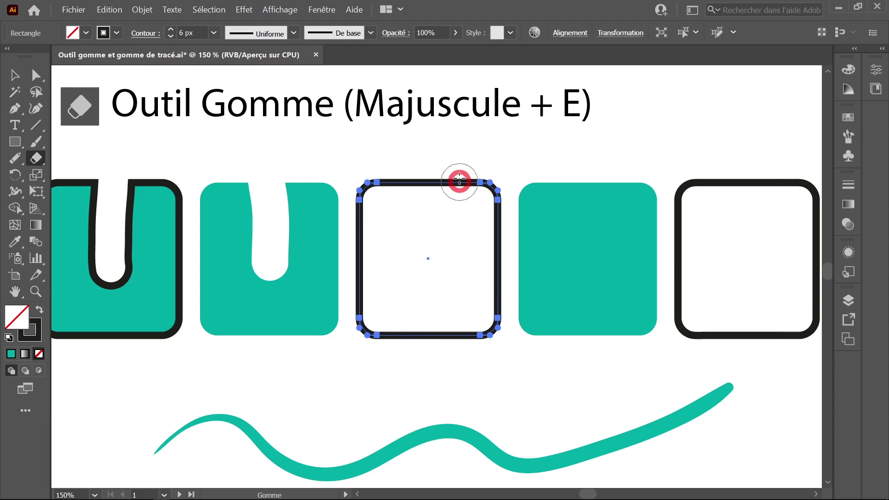
mouse_move(455, 174)
mouse_down()
mouse_move(418, 217)
mouse_move(411, 287)
mouse_up()
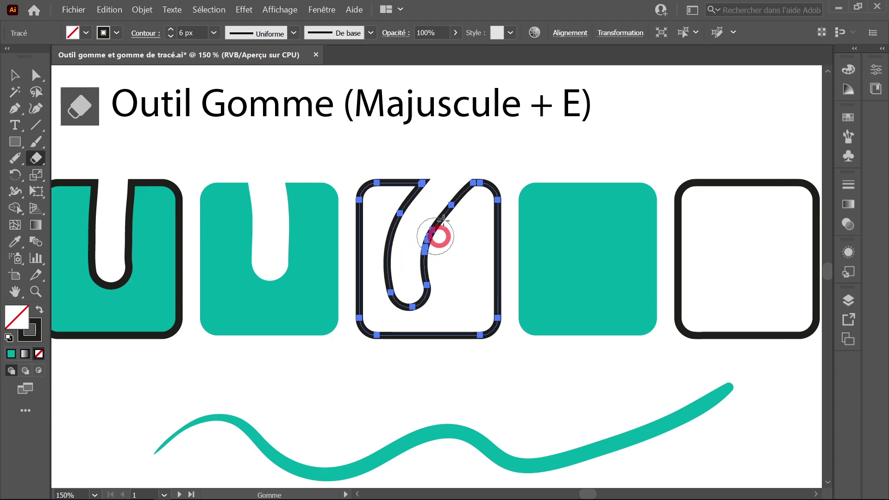
Use Direct Selection to delete the upper-left anchor point and upper segment of the fourth, green square, leaving its path open
key(space)
drag(562, 235, 408, 229)
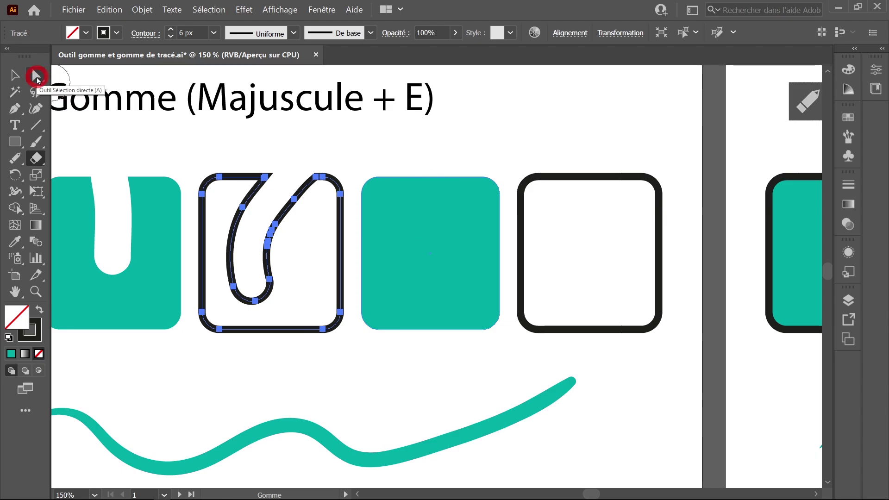
click(37, 76)
click(353, 198)
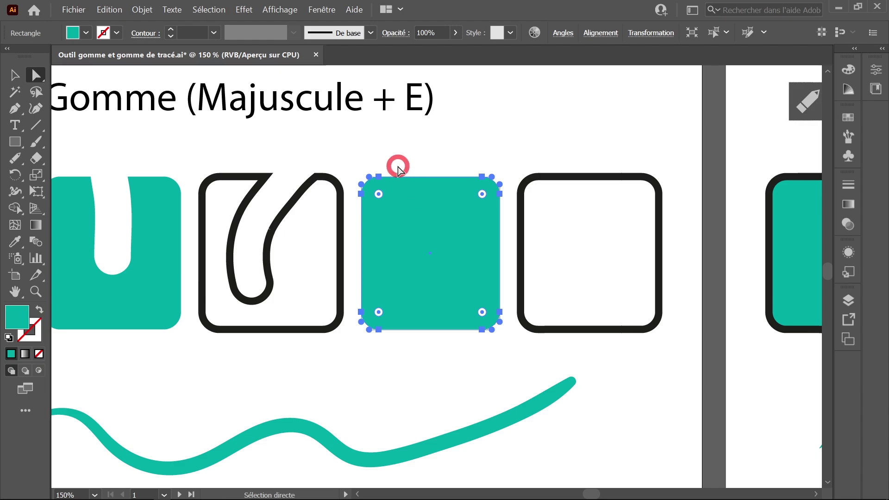
click(378, 176)
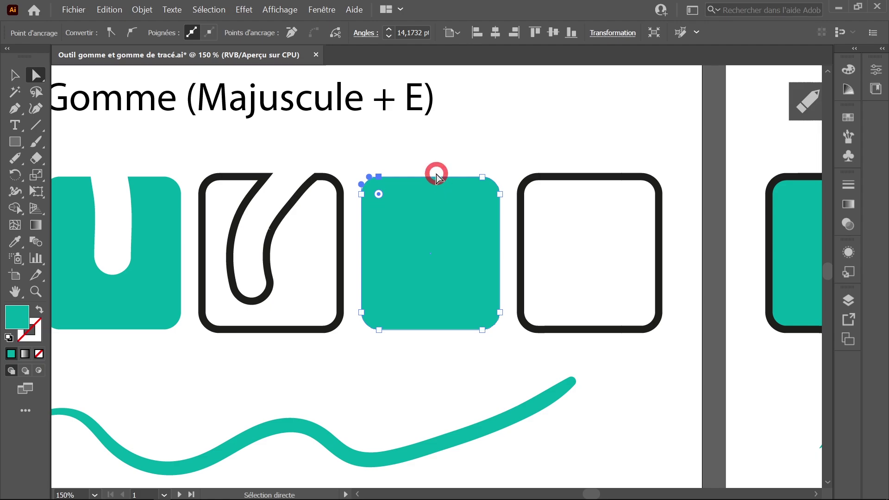
drag(436, 177, 437, 164)
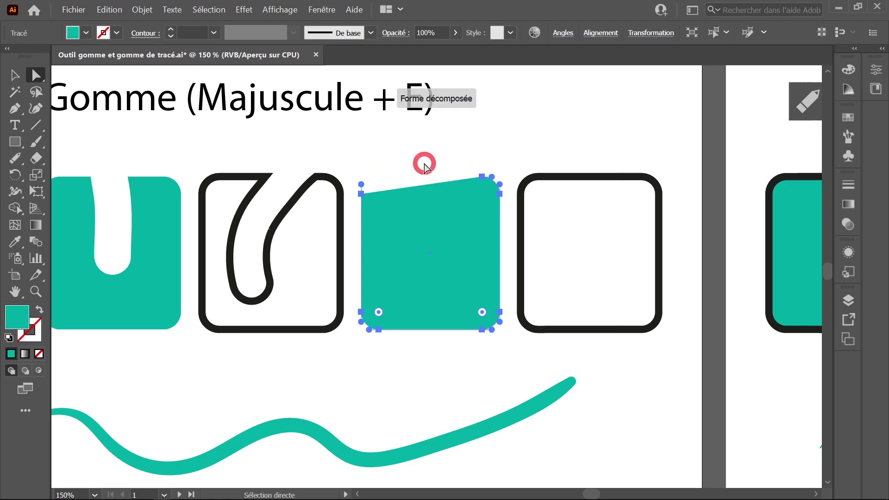
key(Delete)
Compare the opened green square's path in Outline view and Preview with nothing selected
key(ctrl+y)
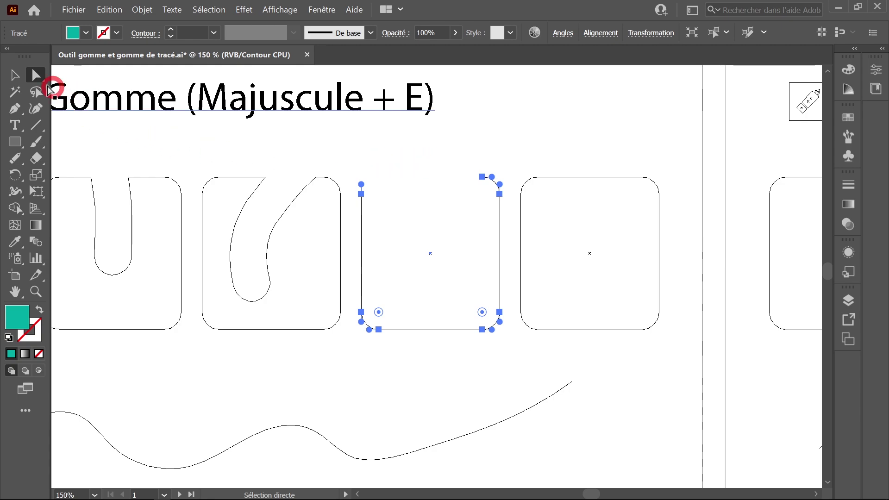
key(v)
click(386, 177)
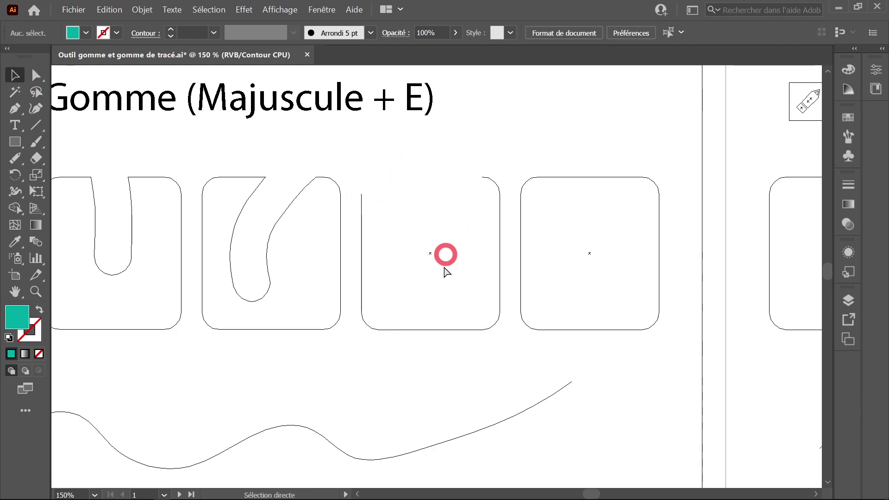
key(ctrl+y)
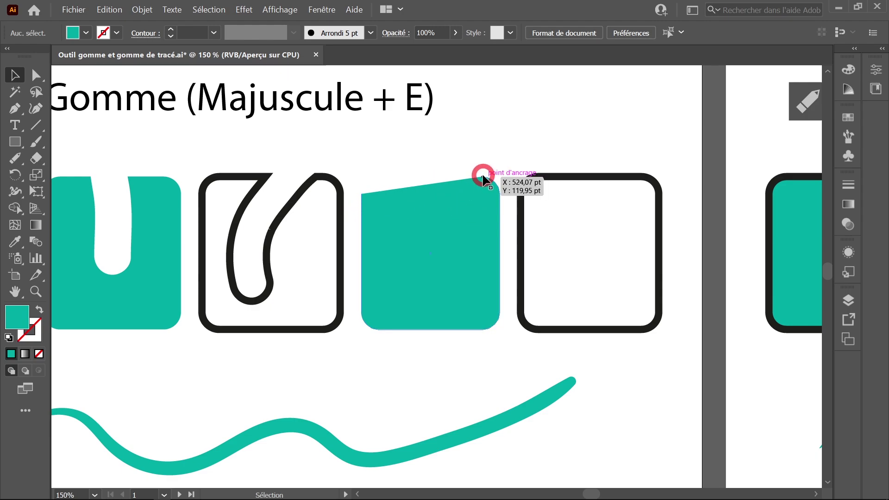
key(ctrl+y)
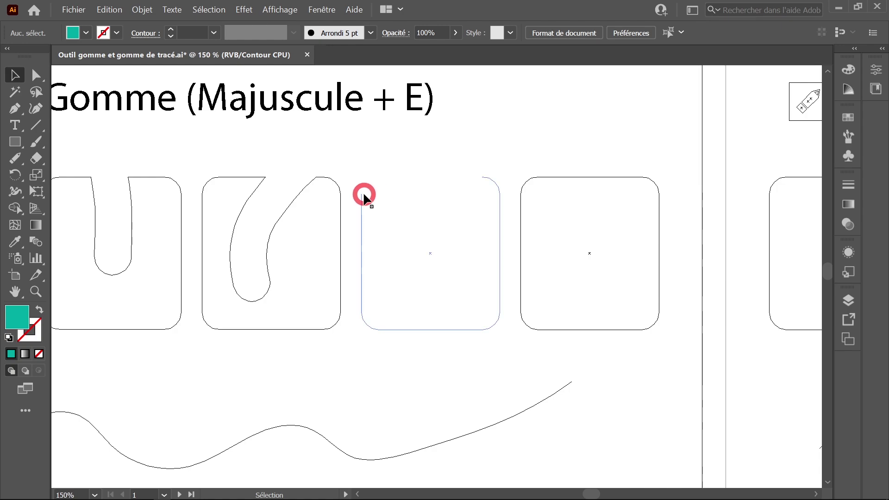
key(ctrl+y)
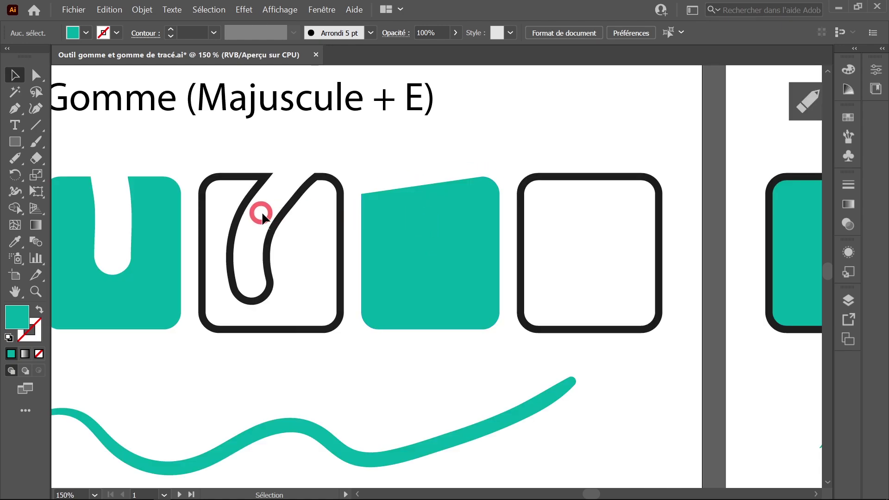
Select the opened green square and erase a curved notch from its upper edge to past its middle
click(377, 229)
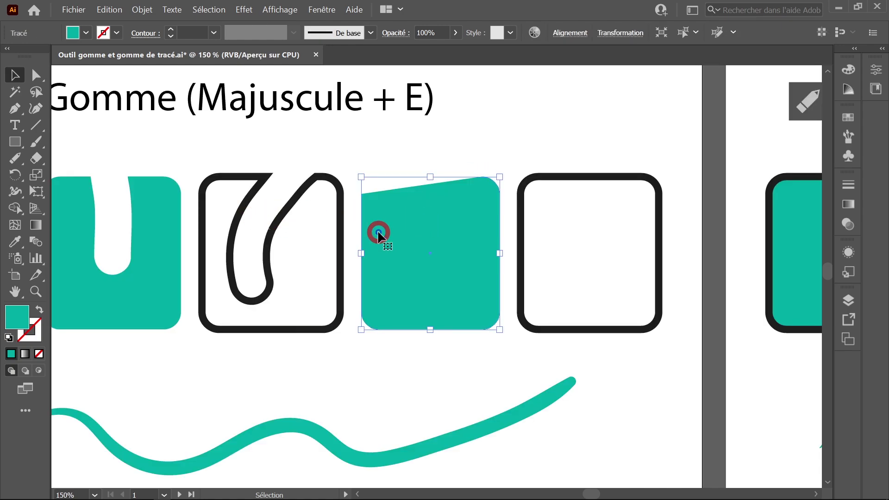
click(39, 160)
mouse_move(425, 175)
mouse_down()
mouse_move(439, 203)
mouse_move(439, 245)
mouse_move(421, 282)
mouse_up()
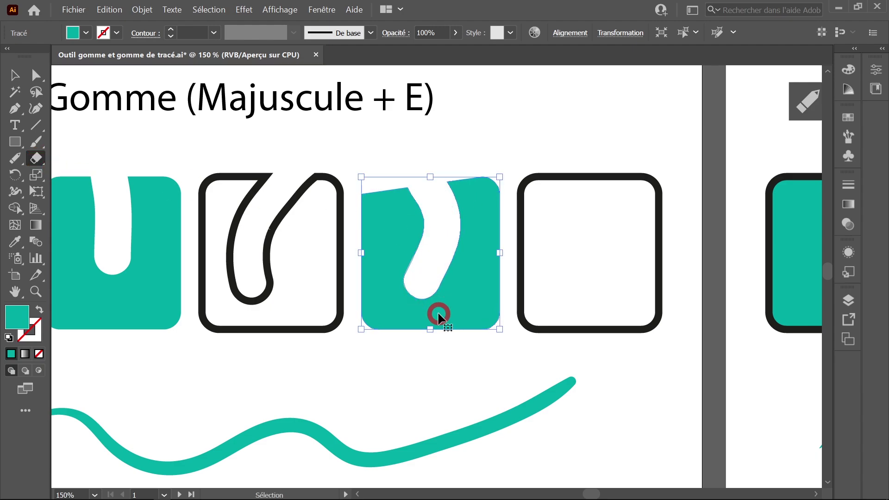
Check the notched green shape's path in Outline view, undo the erasure and deselect everything
key(ctrl+y)
click(469, 151)
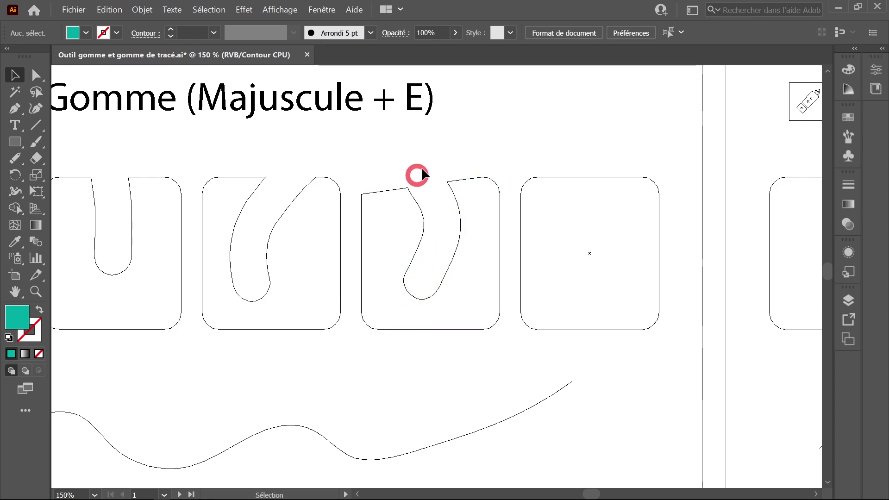
key(ctrl)
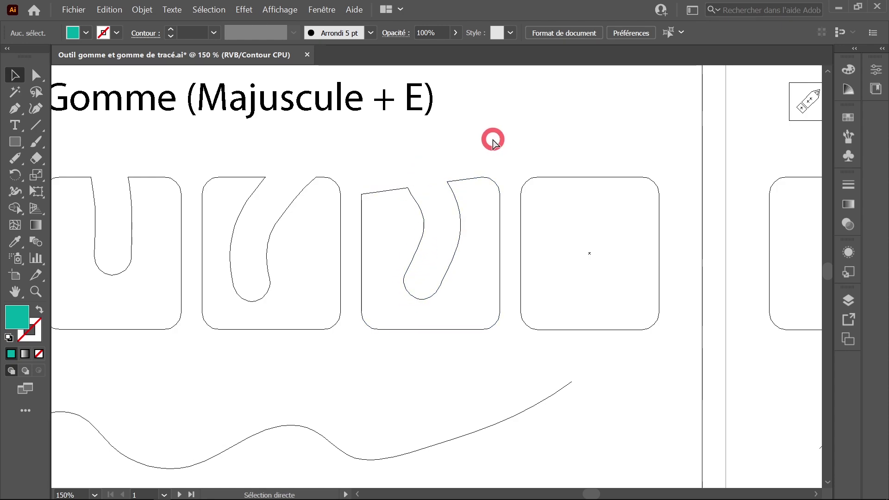
key(ctrl+z)
key(ctrl)
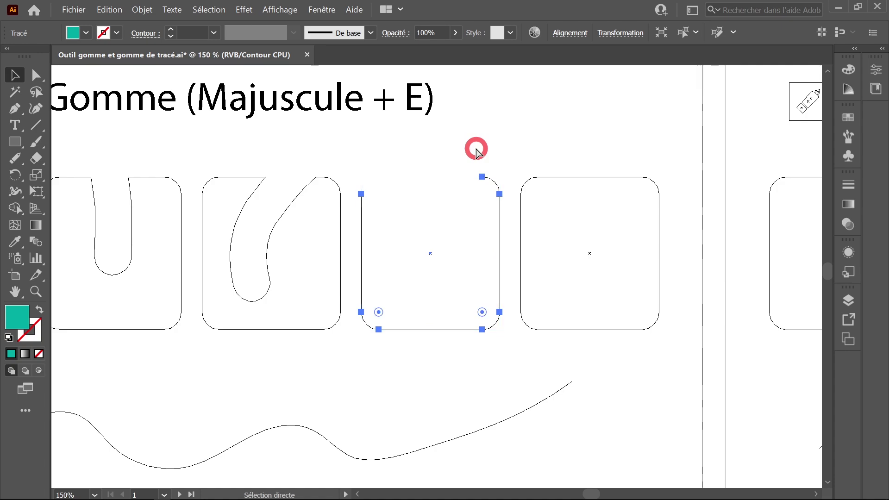
click(478, 150)
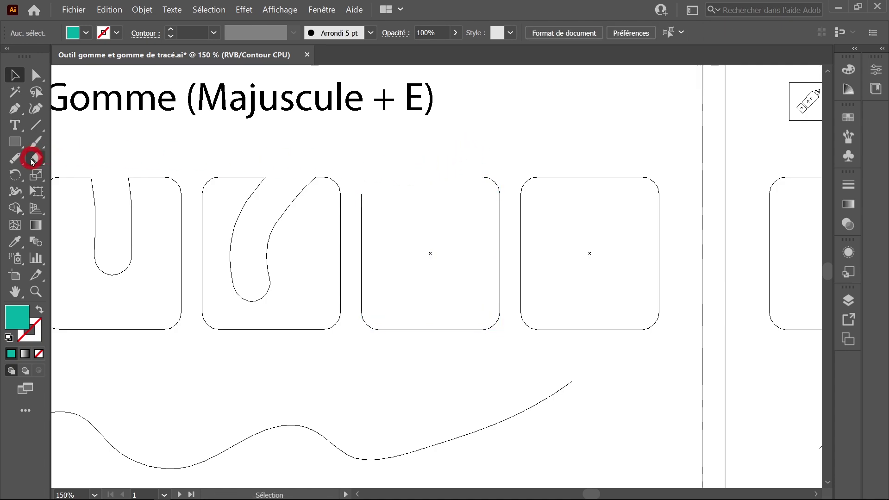
With nothing selected, erase a similar curved notch in the open green shape in Outline view, and return to Preview
click(32, 160)
mouse_move(421, 186)
mouse_down()
mouse_move(431, 170)
mouse_move(438, 227)
mouse_move(419, 275)
mouse_up()
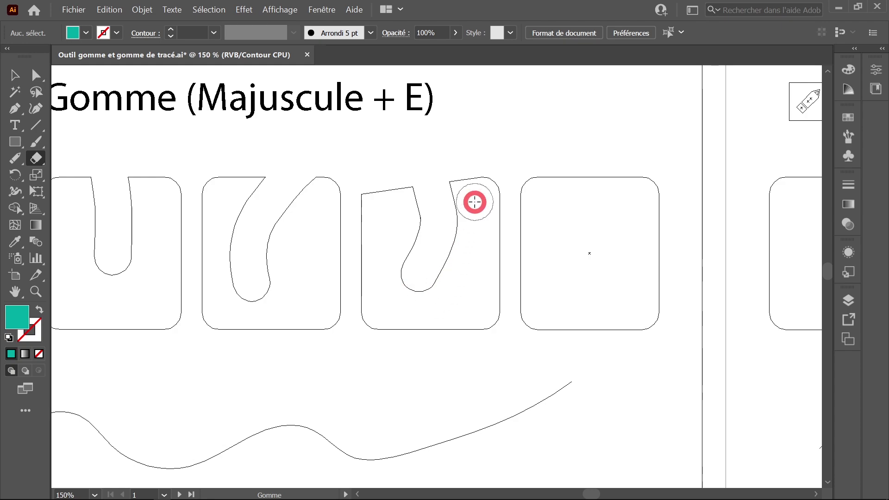
key(ctrl+y)
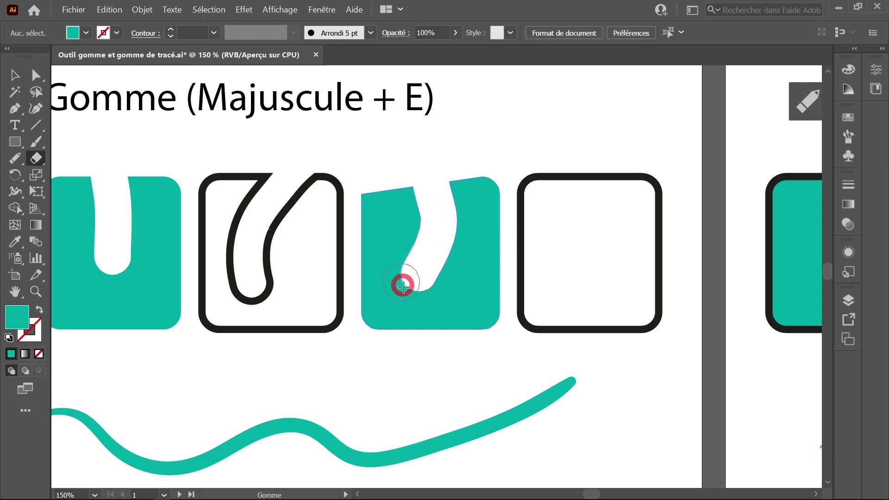
Delete the upper-left anchor point and upper segment of the fifth, unfilled square to open its black outline
ctrl+click(567, 178)
drag(574, 193, 440, 191)
key(a)
click(408, 163)
click(406, 176)
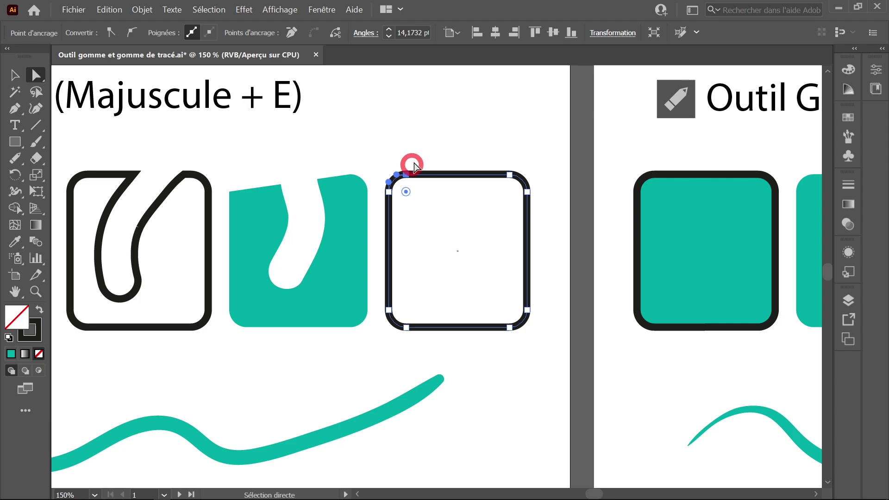
key(Delete)
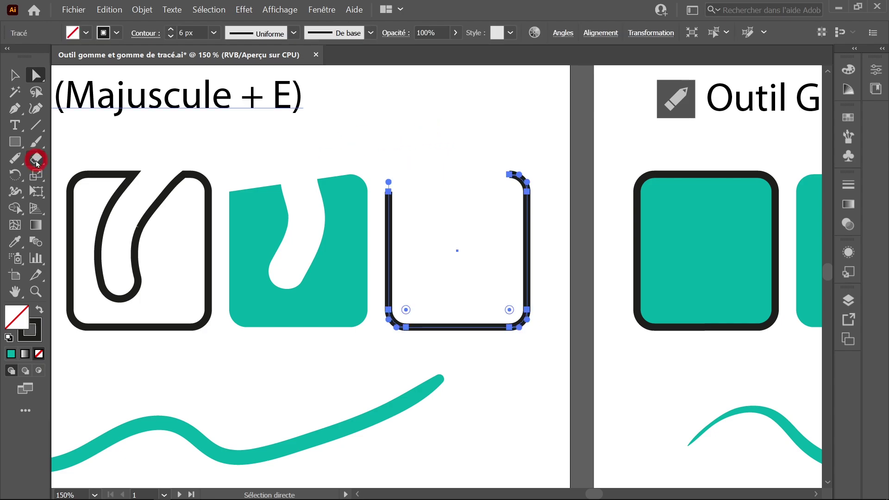
Try erasing a gap diagonally through the right side of the open black outline, zoom in on it, and undo the stroke
click(37, 159)
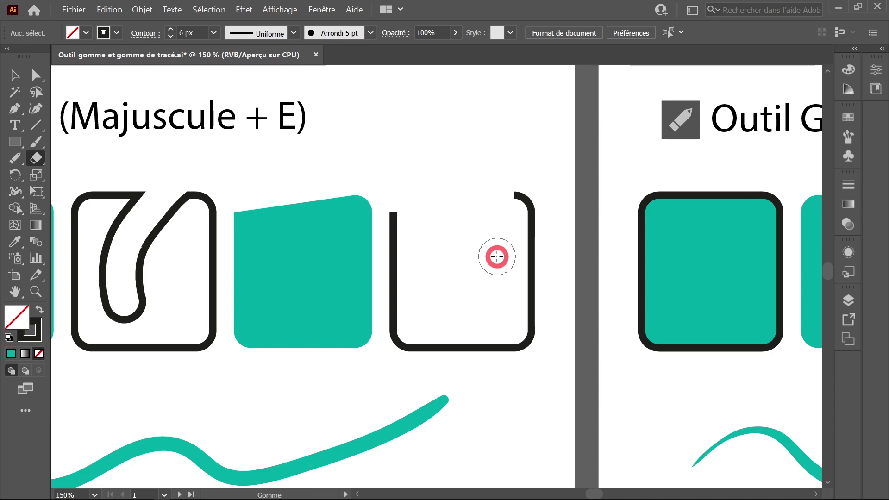
drag(498, 256, 574, 341)
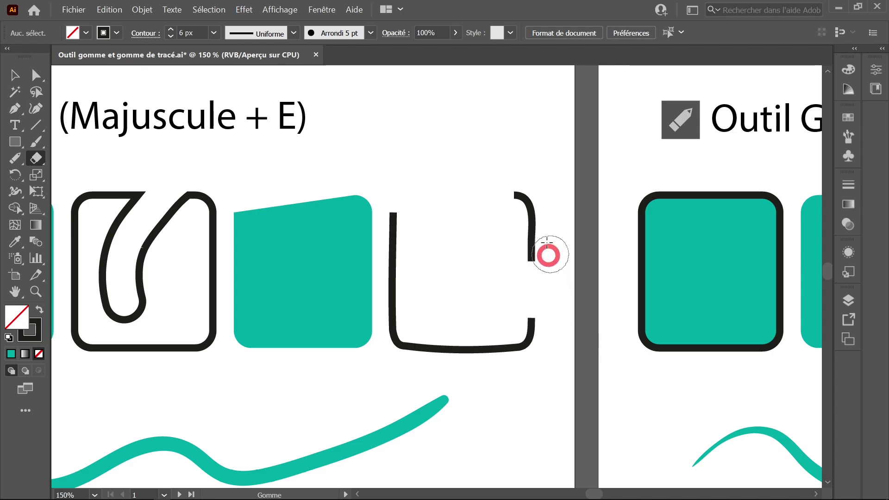
ctrl+click(548, 329)
drag(490, 262, 509, 331)
ctrl+click(496, 309)
mouse_move(459, 287)
mouse_down()
mouse_move(508, 340)
mouse_move(530, 348)
mouse_up()
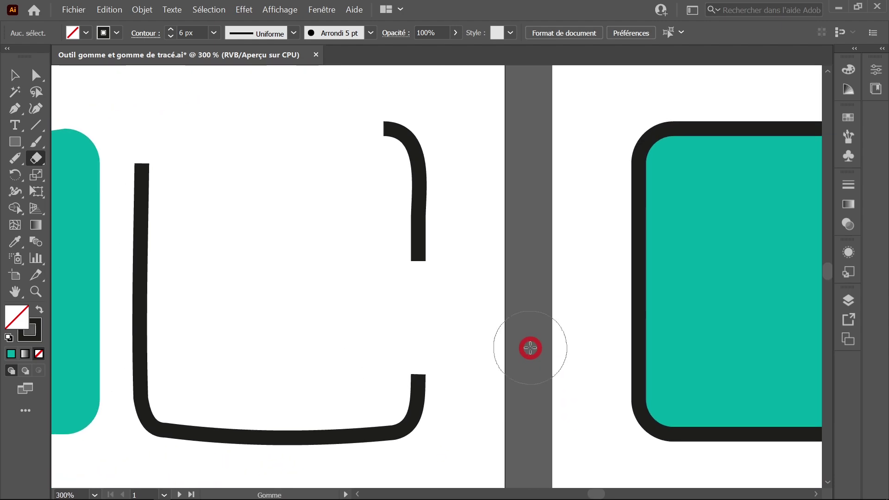
key(ctrl+z)
Erase another diagonal gap through the open outline's right side, check its path in Outline view, and undo the stroke
drag(367, 236, 495, 359)
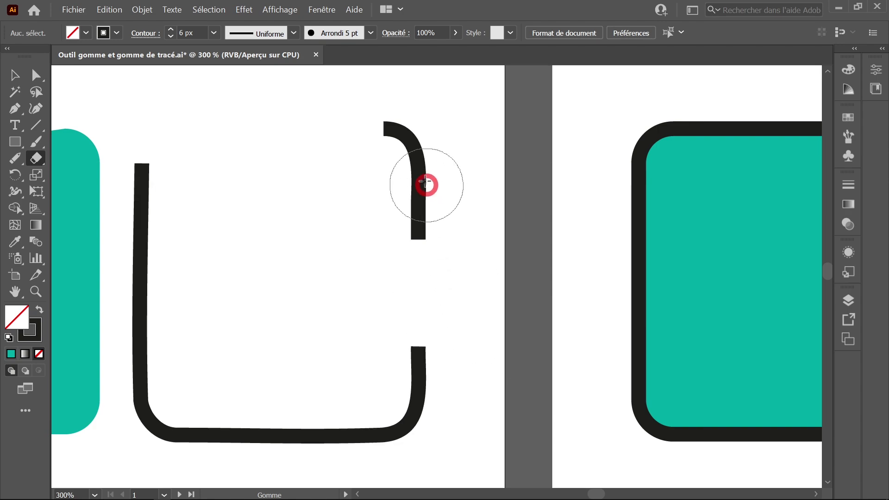
key(ctrl+y)
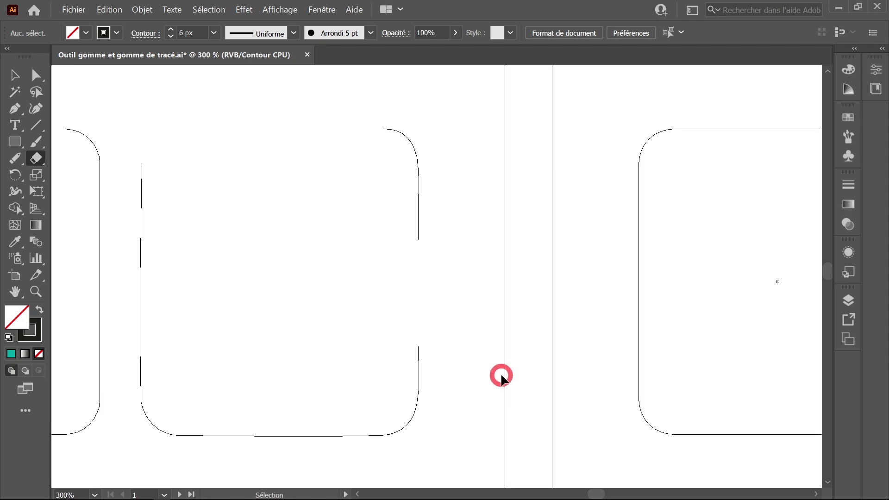
key(ctrl+z)
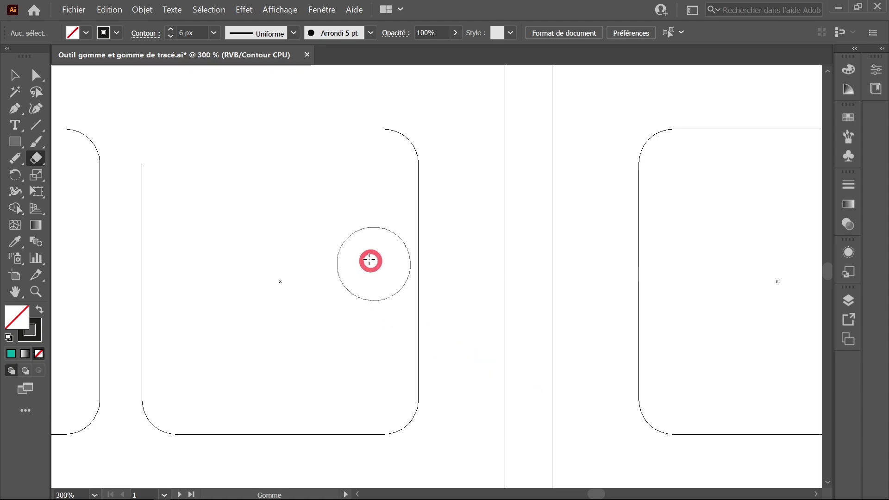
Retry the erasure in Outline view, undo it, and erase a gap midway down the open outline's right side in Preview
drag(371, 260, 531, 384)
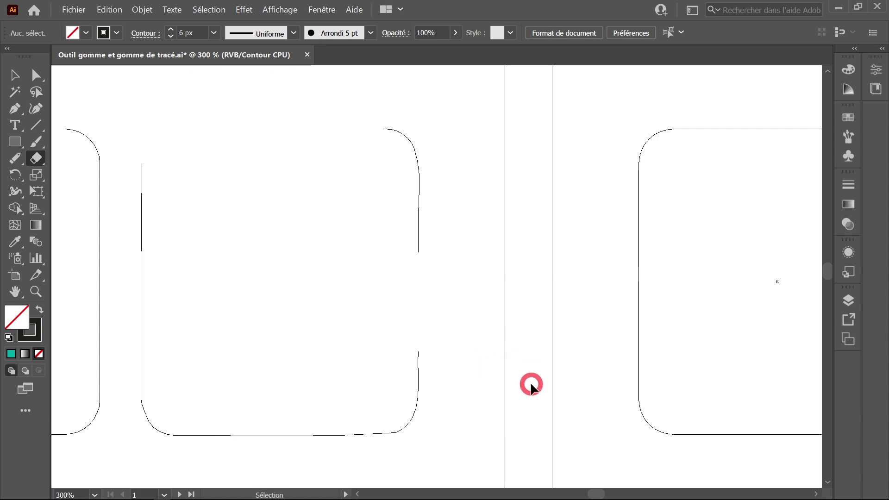
key(ctrl+z)
key(ctrl+y)
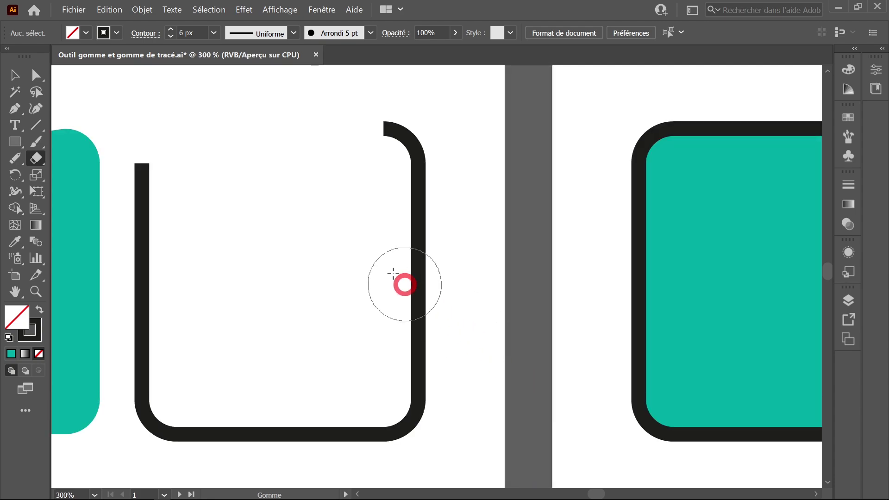
mouse_move(366, 242)
mouse_down()
mouse_move(467, 333)
mouse_move(491, 344)
mouse_up()
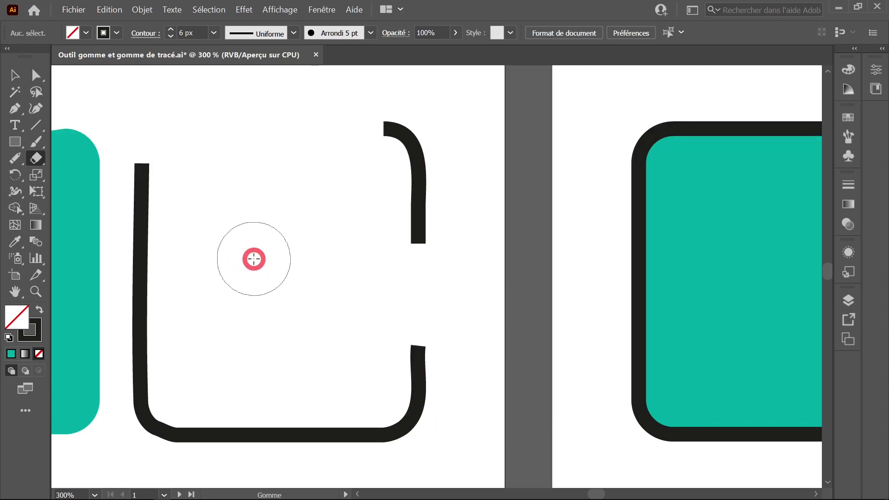
Join the open endpoints along the green shape's slanted upper edge to close its path, and check it in Outline view
ctrl+alt+click(258, 268)
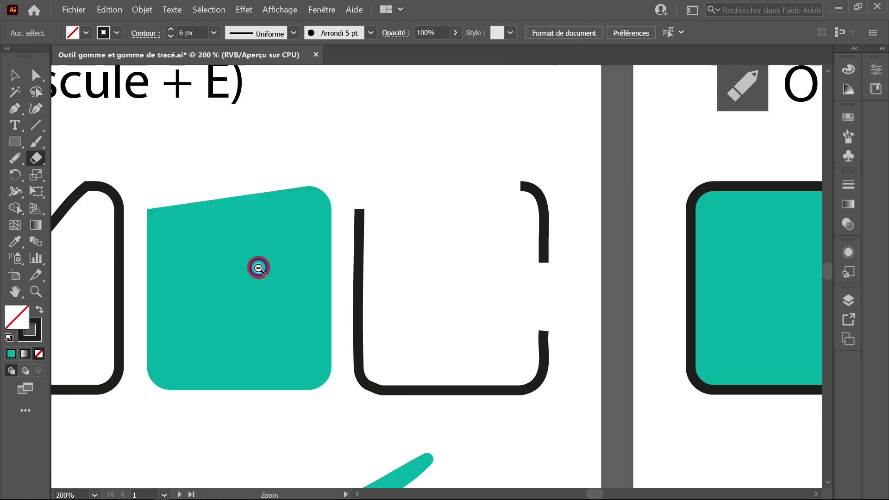
drag(346, 275, 411, 267)
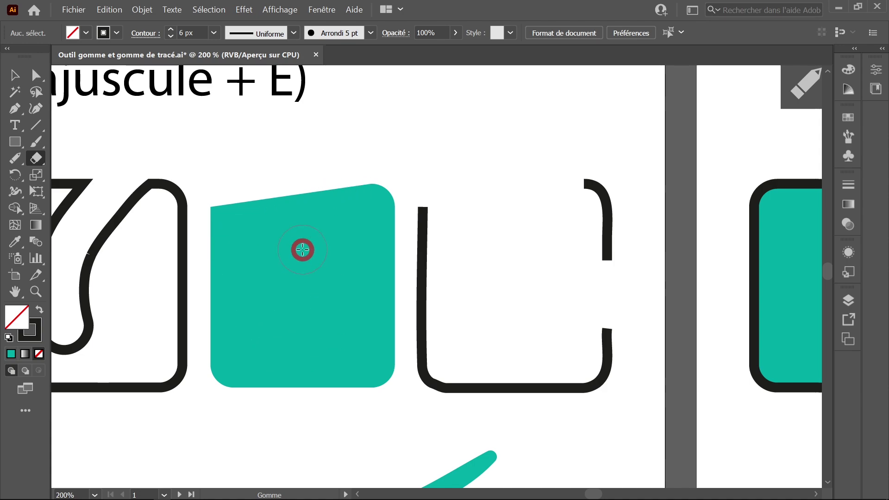
click(37, 74)
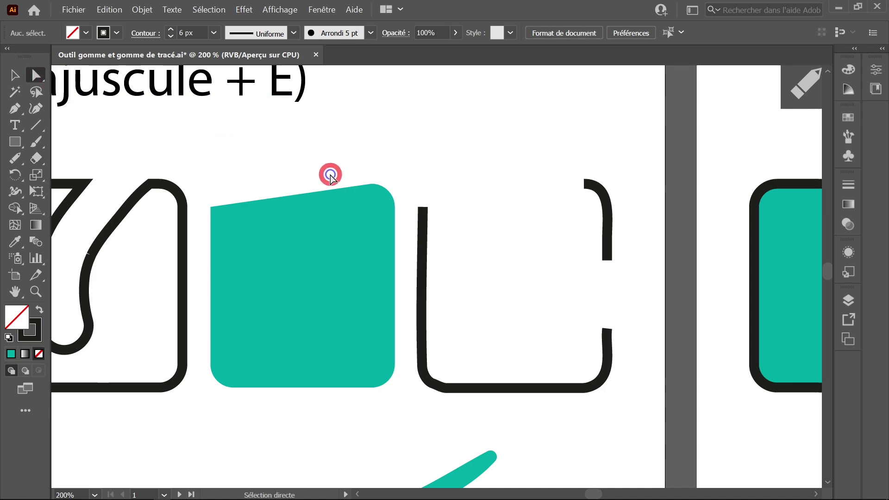
click(366, 260)
drag(198, 172, 375, 228)
key(ctrl)
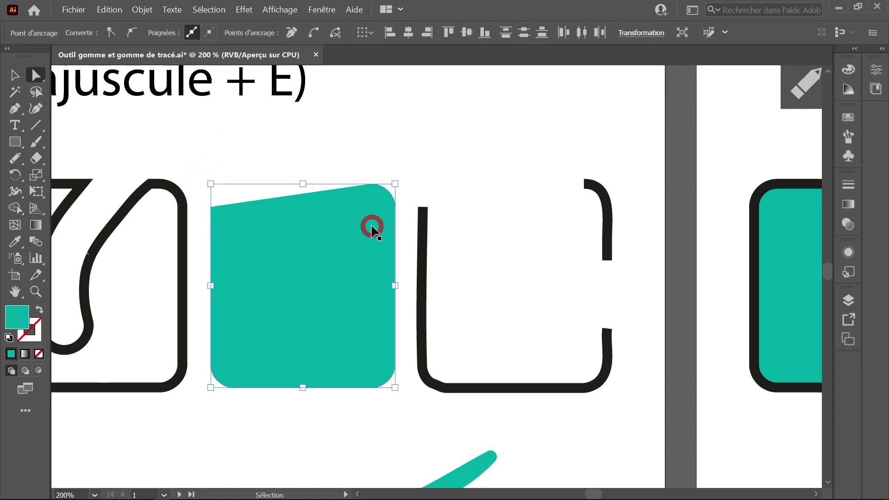
click(249, 178)
key(ctrl+y)
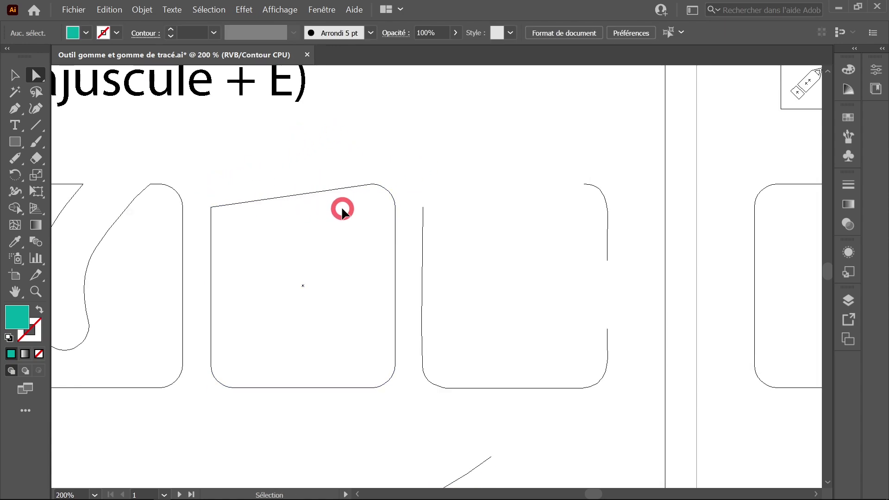
Try erasing a curved channel down from the slanted edge of the closed green shape in Preview, and undo the stroke
key(ctrl+y)
click(323, 212)
click(35, 162)
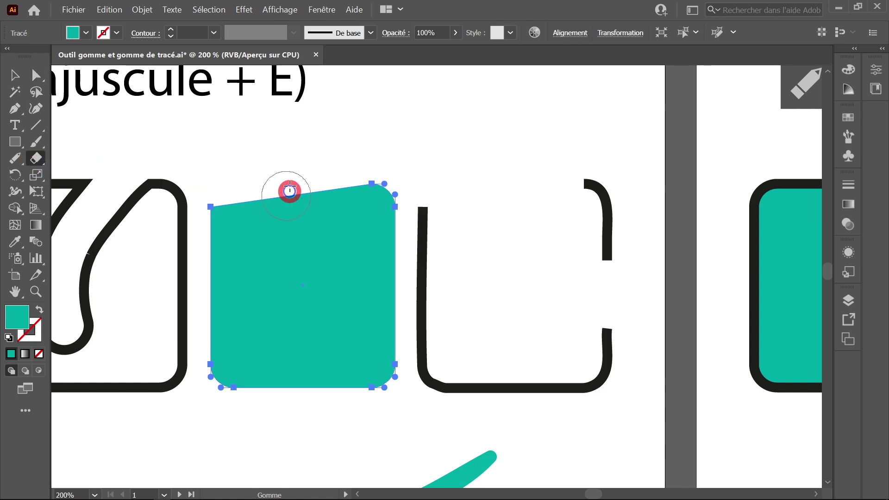
mouse_move(289, 191)
mouse_down()
mouse_move(321, 265)
mouse_move(303, 296)
mouse_up()
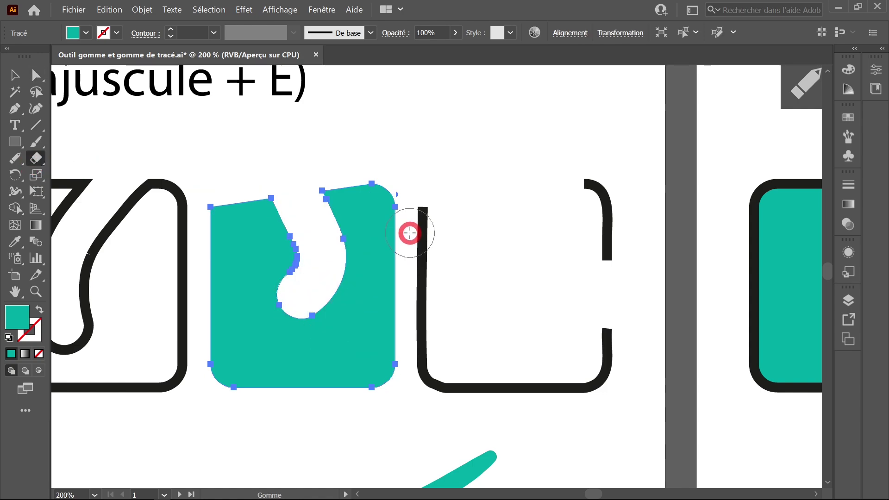
key(ctrl+z)
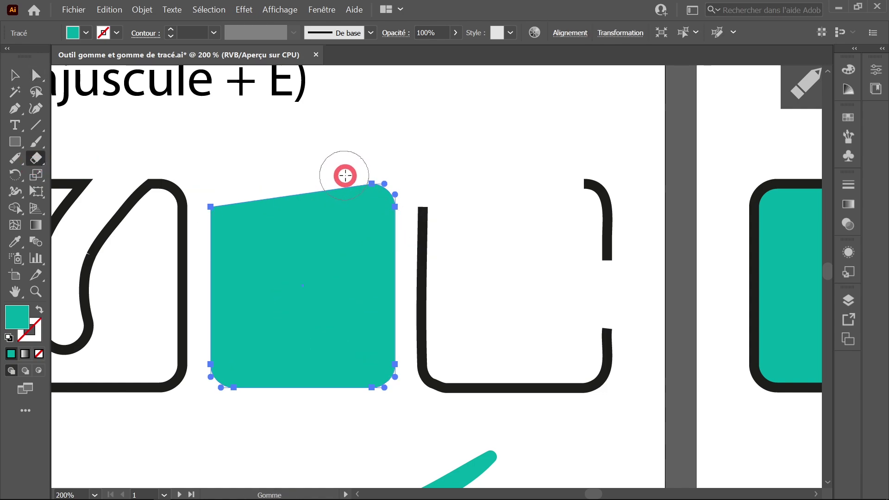
Erase irregular pieces around the edges of the closed green shape, and erase the lower-left corner of the open black outline
mouse_move(344, 176)
mouse_down()
mouse_move(377, 201)
mouse_move(377, 298)
mouse_move(394, 149)
mouse_up()
mouse_move(271, 173)
mouse_down()
mouse_move(215, 219)
mouse_move(235, 327)
mouse_move(225, 345)
mouse_move(225, 334)
mouse_move(227, 369)
mouse_move(253, 387)
mouse_move(322, 406)
mouse_up()
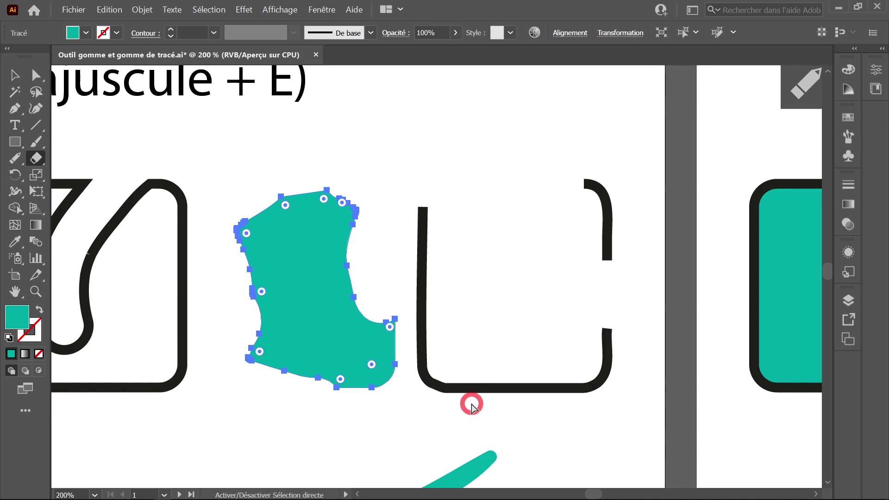
ctrl+click(470, 403)
drag(477, 376, 444, 405)
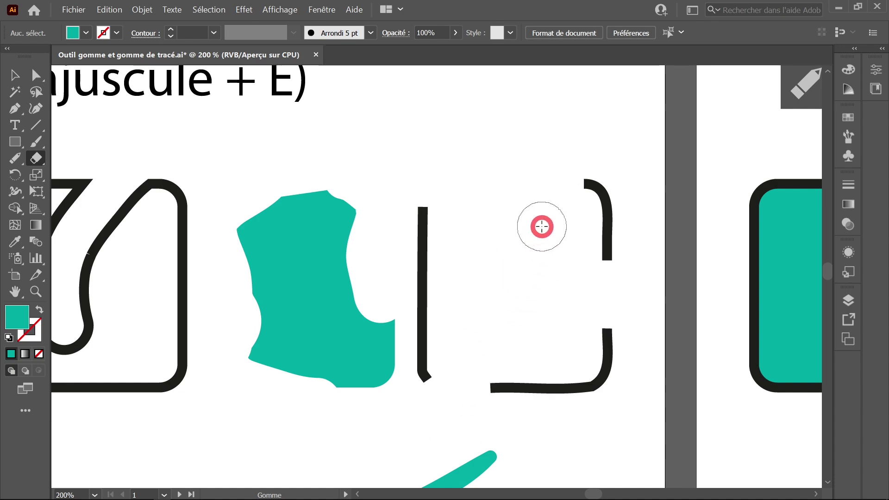
drag(487, 337, 557, 207)
Try erasing a gap through the middle of the wavy green brush stroke twice, undoing each attempt
ctrl+alt+click(468, 300)
drag(426, 295, 581, 305)
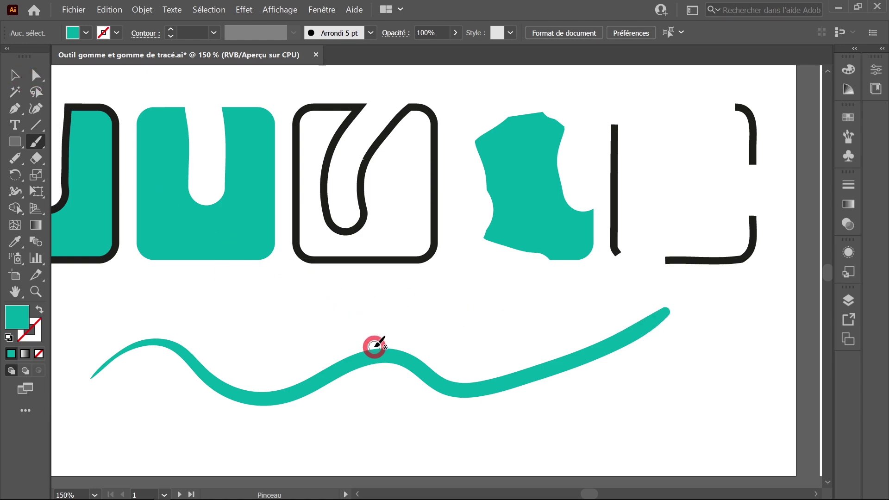
click(36, 157)
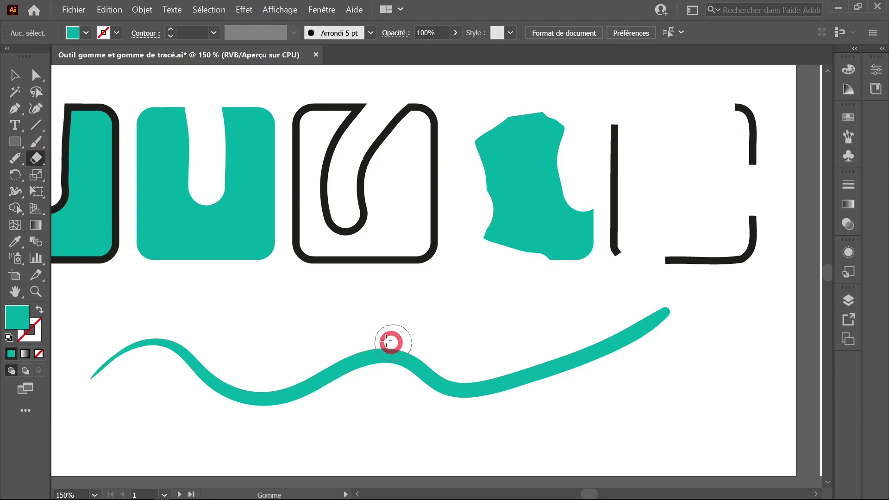
mouse_move(390, 341)
mouse_down()
mouse_move(380, 371)
mouse_move(393, 407)
mouse_up()
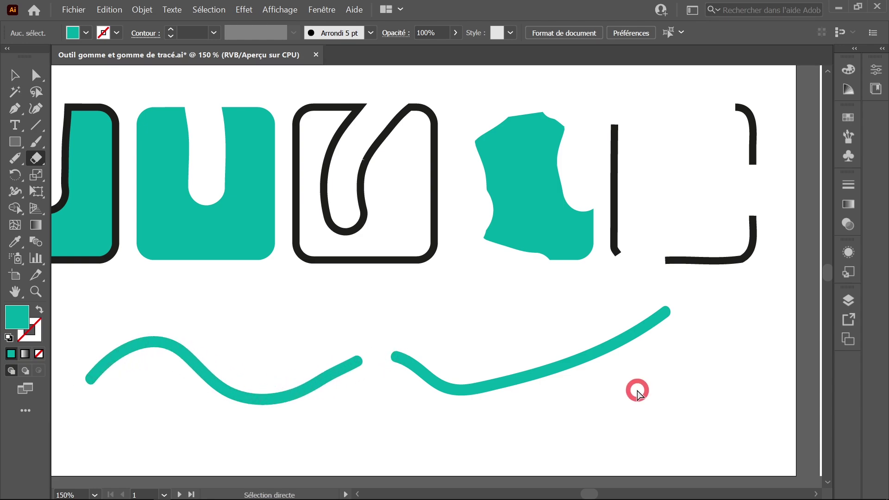
key(ctrl+z)
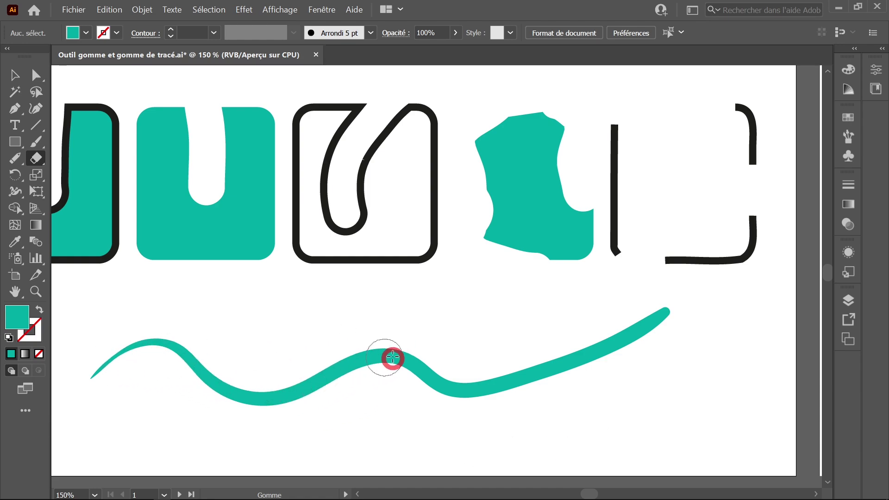
drag(391, 357, 389, 423)
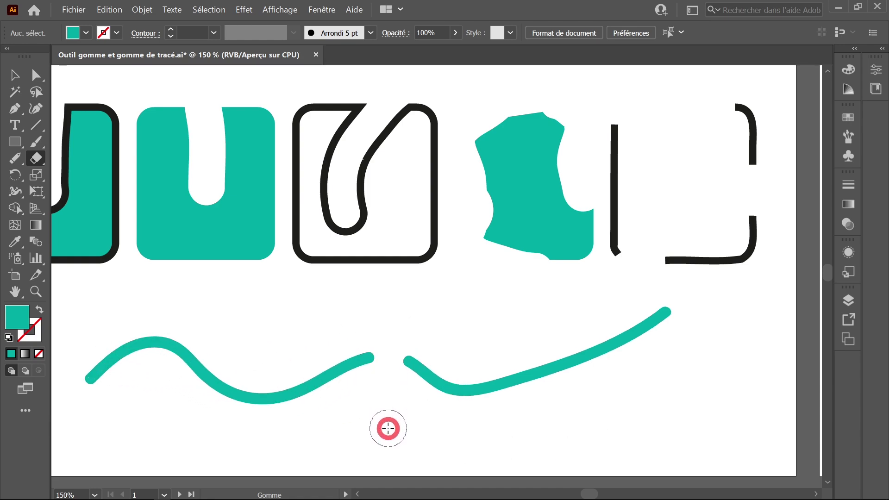
key(ctrl+z)
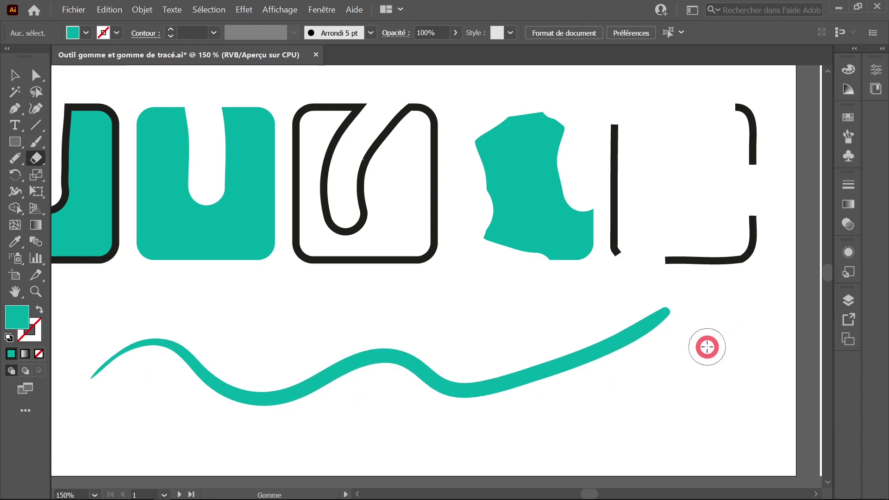
Expand the appearance of the wavy brush stroke, checking its path in Outline view before and after the conversion
key(ctrl+y)
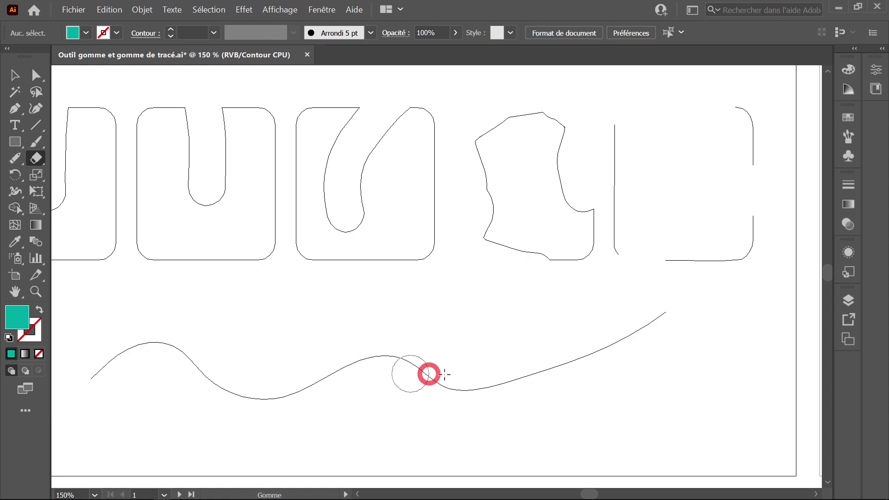
key(ctrl+y)
click(15, 74)
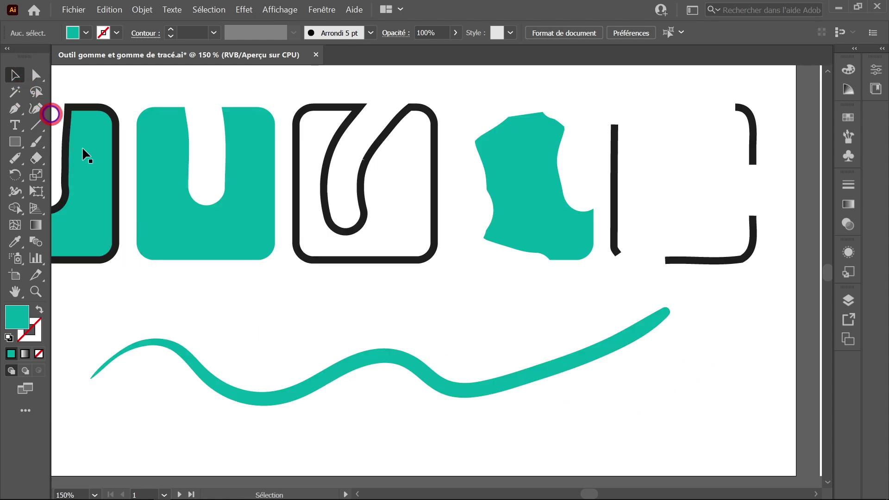
click(369, 362)
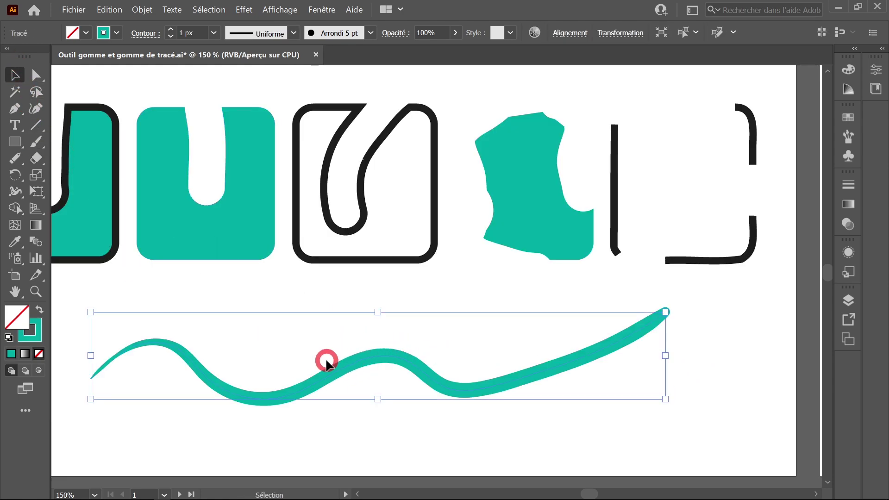
click(142, 12)
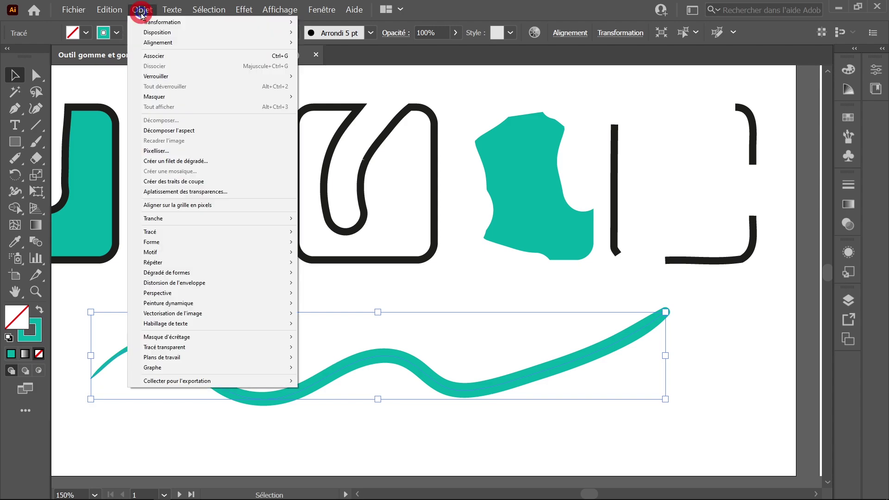
click(162, 131)
click(291, 324)
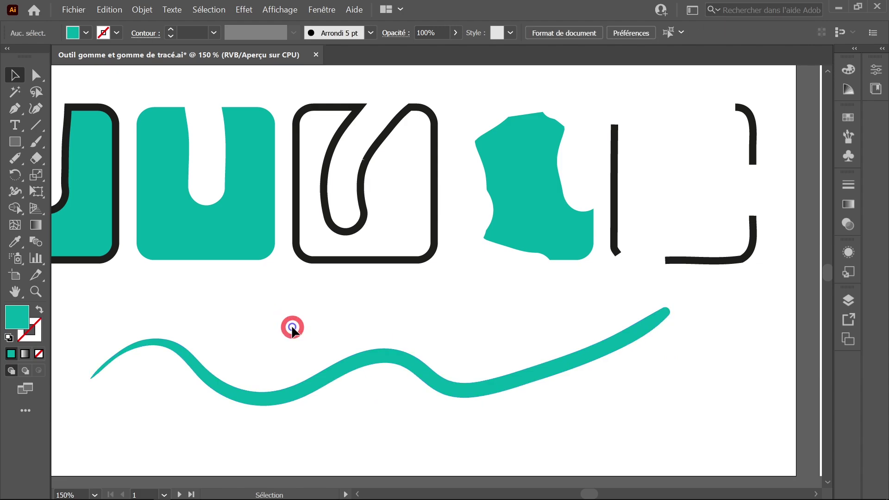
key(ctrl+y)
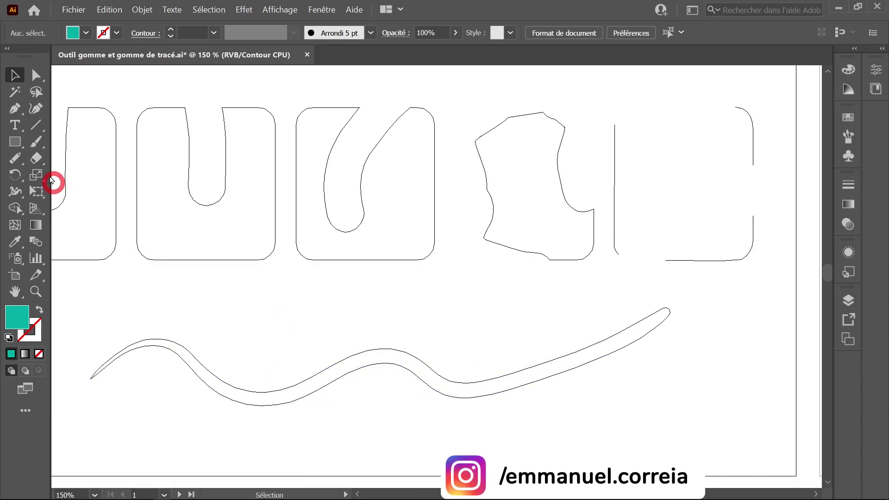
Erase two gaps through the expanded wavy shape, one near its middle and one in its right half, and check the cut paths
click(36, 157)
drag(360, 329, 377, 398)
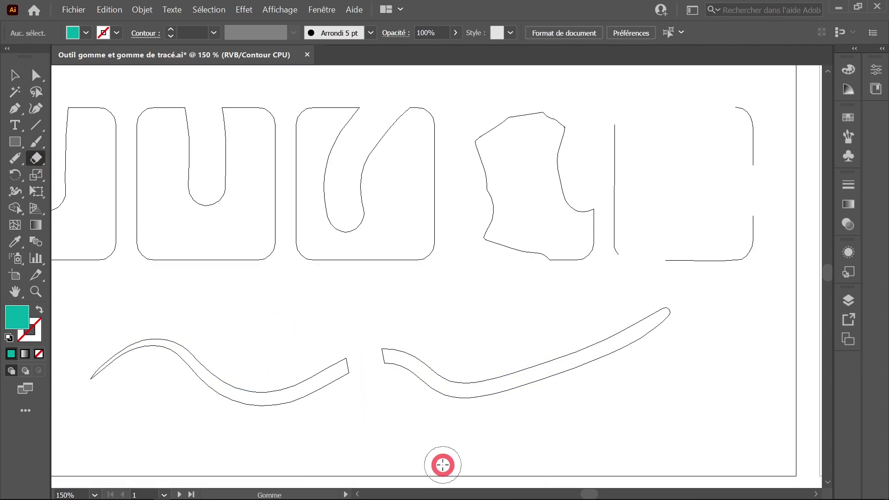
key(ctrl+y)
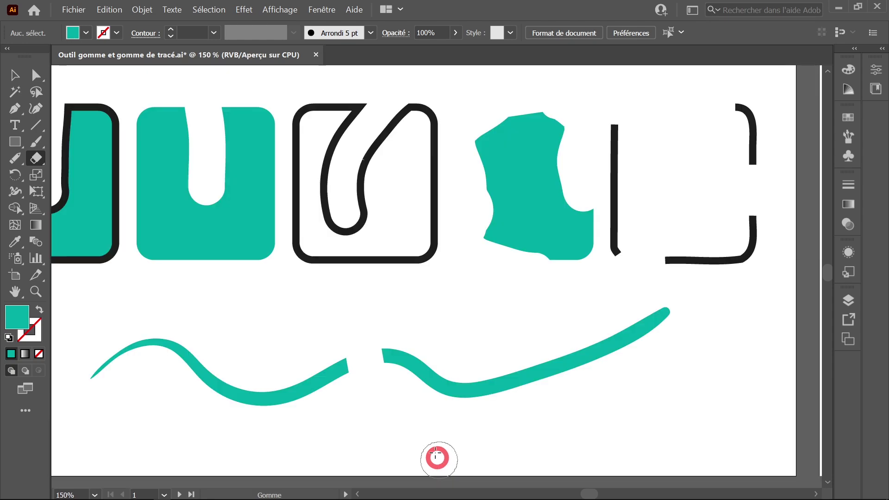
drag(547, 343, 596, 421)
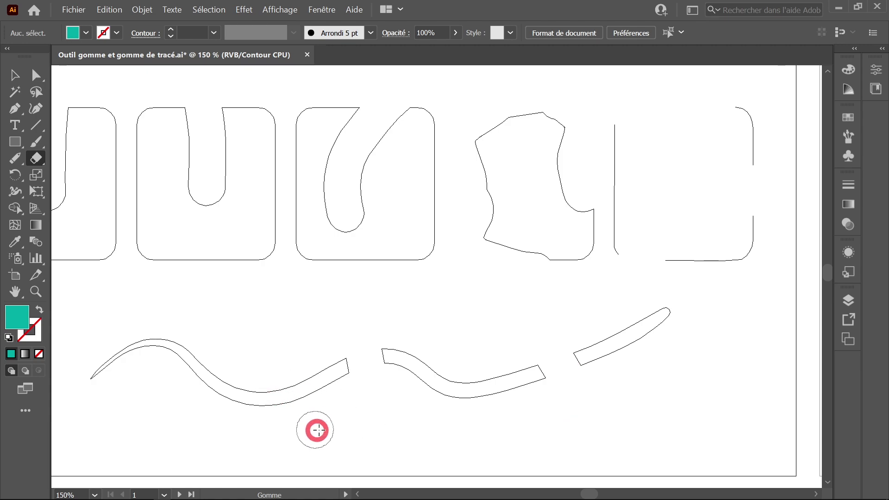
key(ctrl+y)
scroll(329, 358, down, 1)
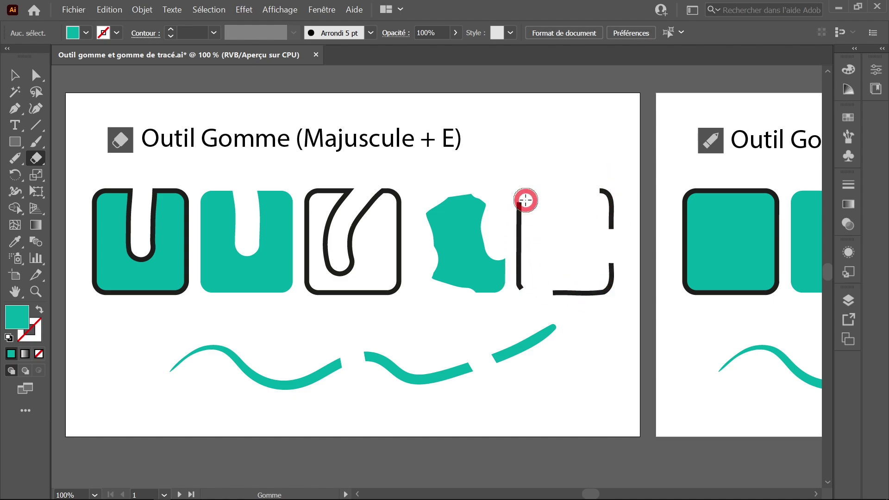
Paint a green blob to the right of the first artboard's title with the Blob Brush and check its path in Outline view
click(37, 158)
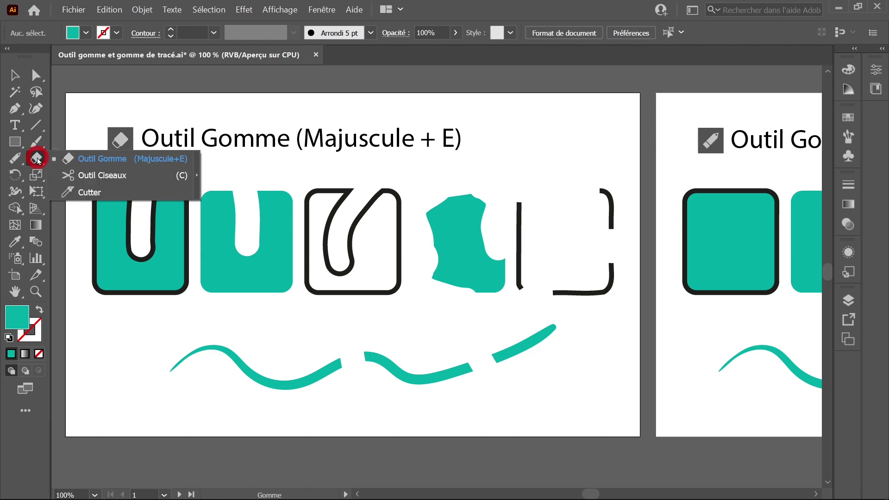
click(38, 143)
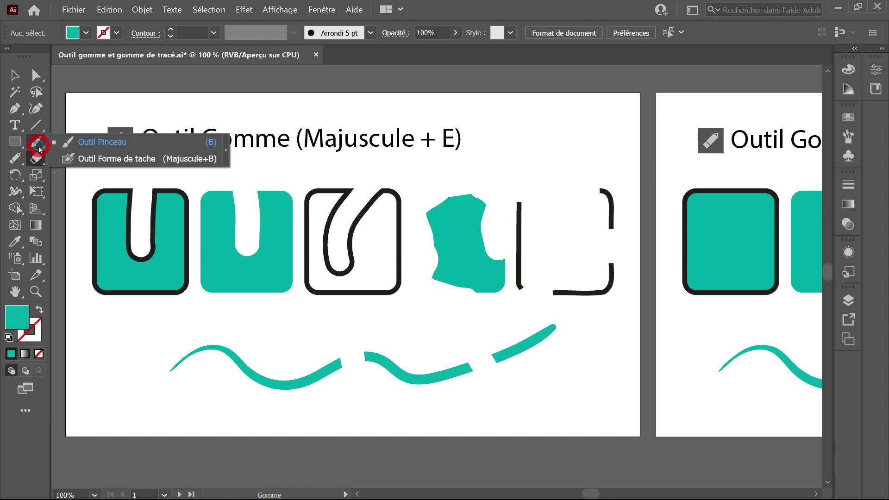
click(88, 158)
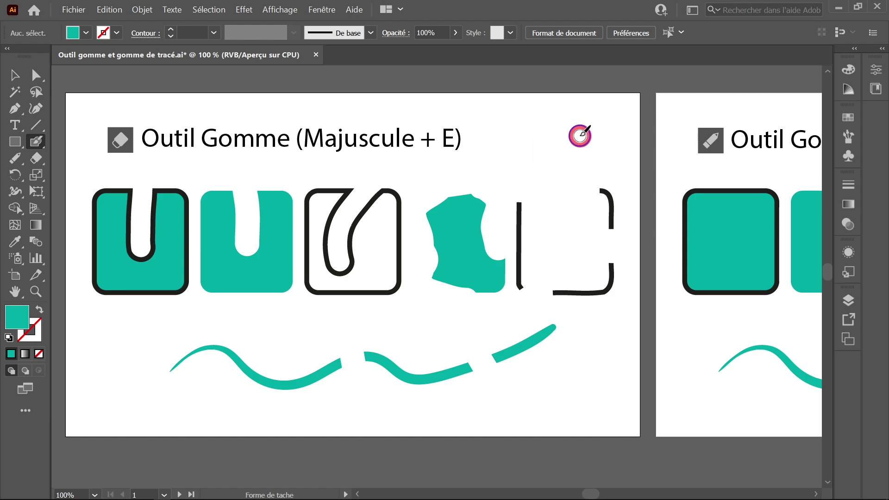
mouse_move(580, 133)
mouse_down()
mouse_move(529, 152)
mouse_move(583, 145)
mouse_move(527, 164)
mouse_move(523, 147)
mouse_move(570, 146)
mouse_up()
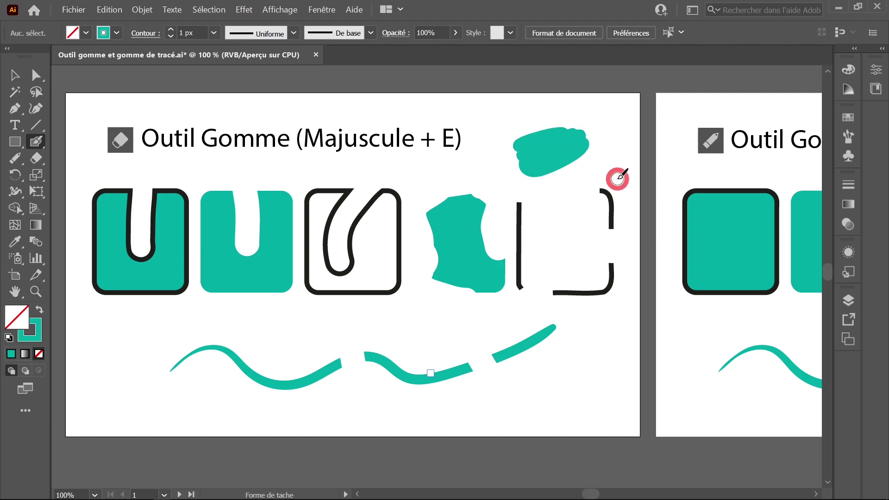
key(ctrl+y)
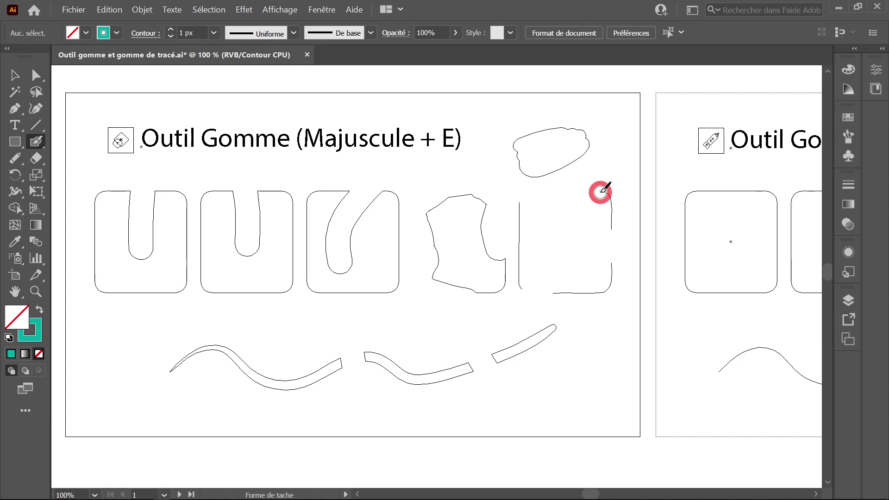
key(ctrl+y)
Erase the upper-right part of the green blob with the Eraser tool and check its path in Outline view
drag(33, 160, 53, 160)
drag(543, 123, 587, 145)
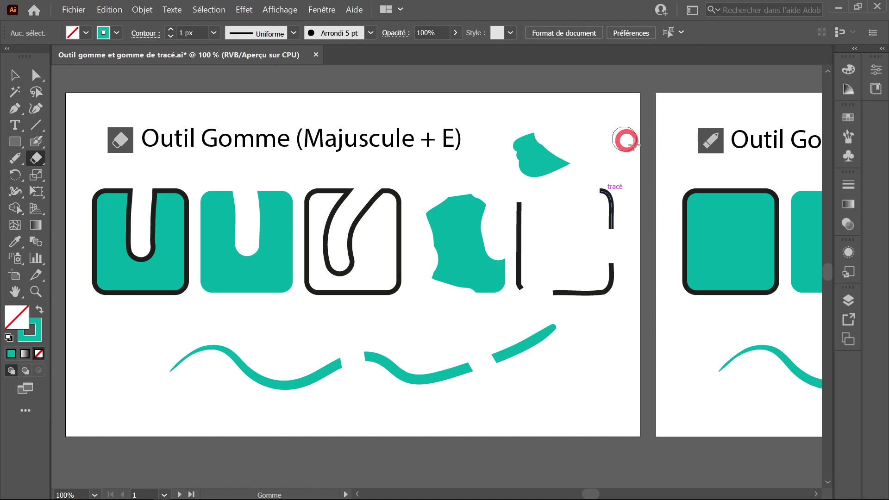
key(ctrl+y)
key(ctrl+y)
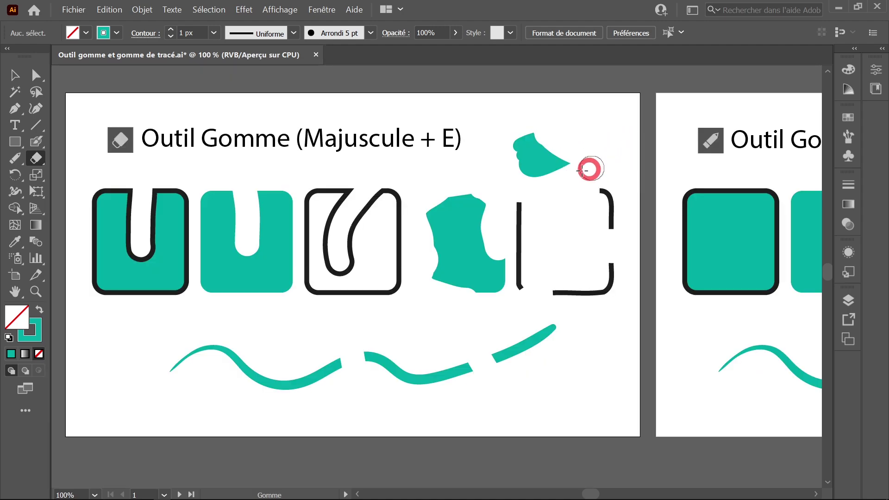
Delete the rest of the green blob beside the first artboard's title
key(v)
click(542, 162)
key(Delete)
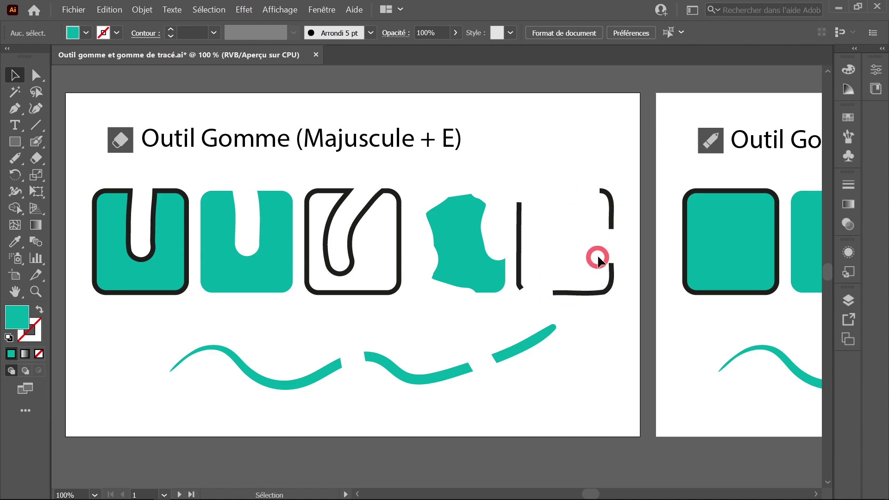
On the second artboard, select the green square with the black outline and try to erase inside its fill with the Path Eraser
key(space)
drag(780, 203, 279, 231)
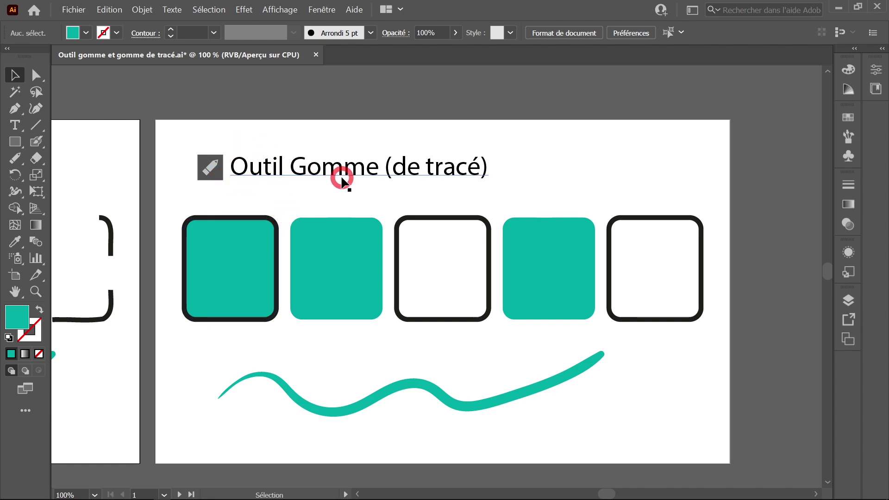
click(14, 159)
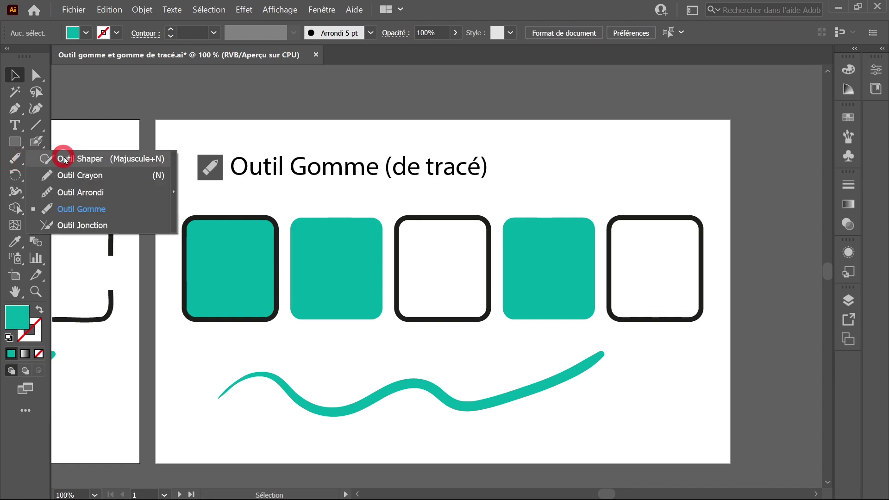
click(80, 209)
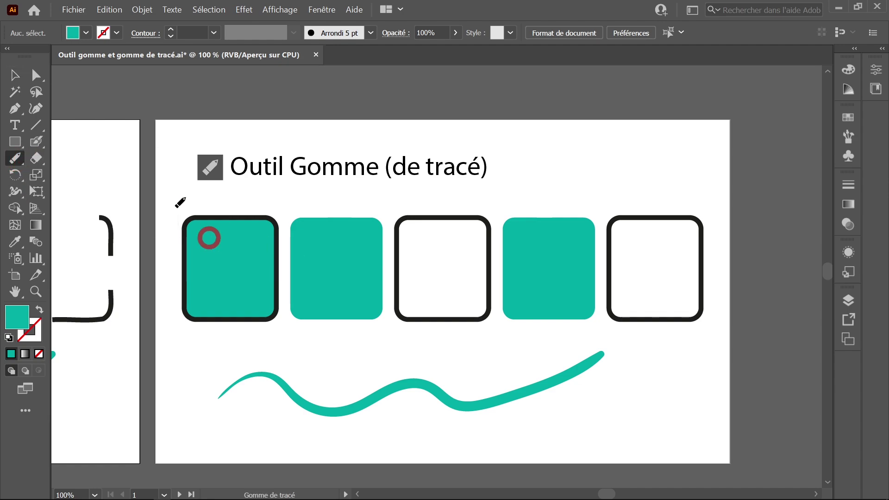
click(16, 75)
click(277, 254)
ctrl+click(278, 253)
ctrl+click(360, 286)
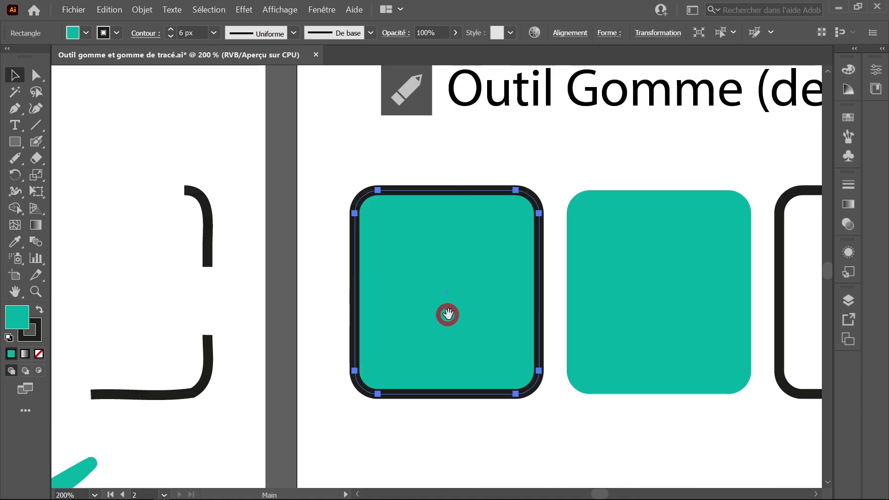
drag(448, 314, 359, 295)
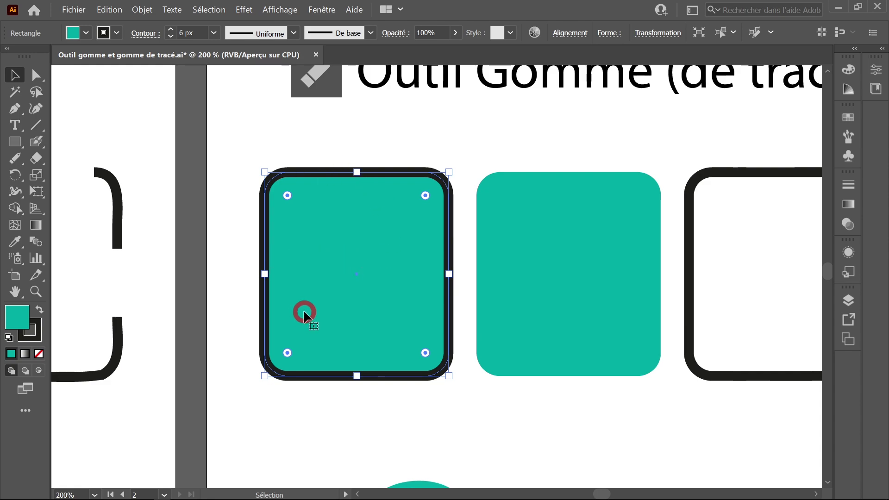
click(16, 159)
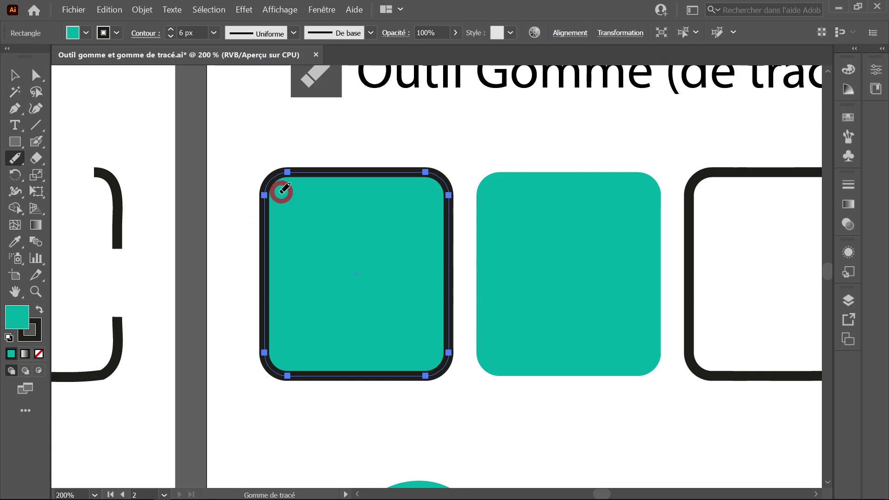
drag(358, 226, 336, 294)
drag(360, 224, 336, 299)
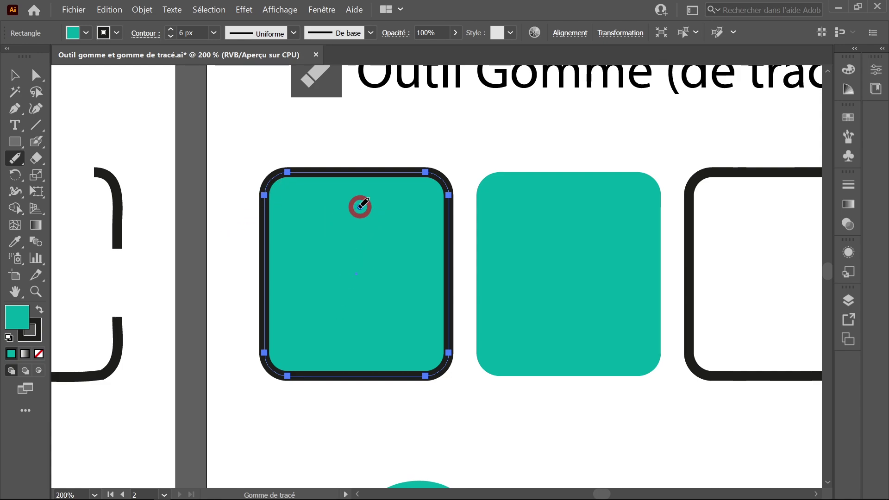
mouse_move(360, 207)
mouse_down()
mouse_move(347, 299)
mouse_move(347, 282)
mouse_up()
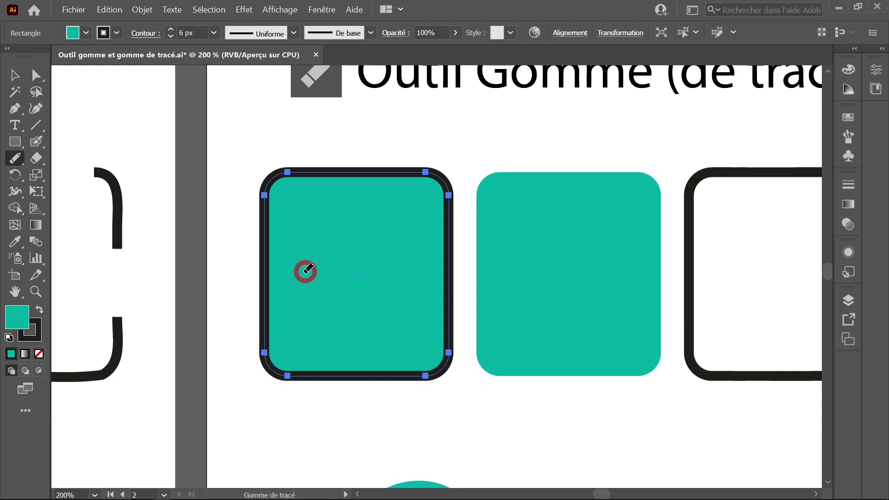
Erase a section of path from the left side and another from the right side of the outlined green square
drag(296, 268, 265, 210)
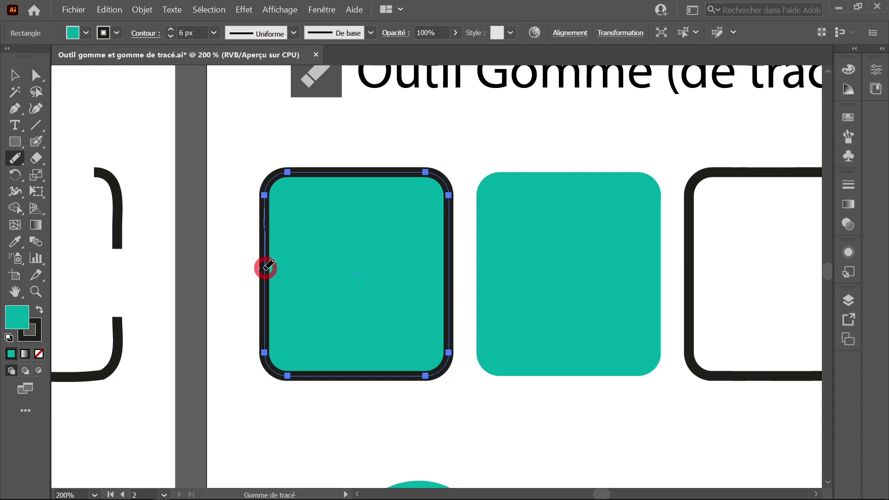
drag(266, 268, 267, 270)
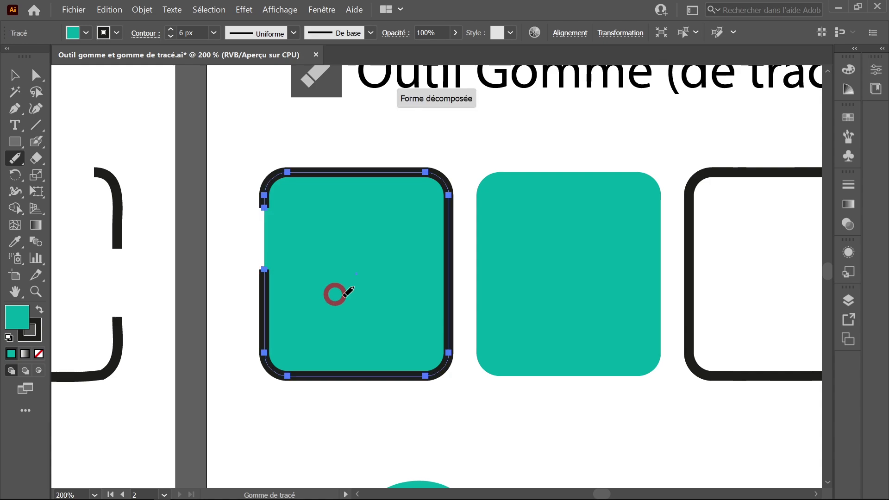
ctrl+click(290, 282)
ctrl+click(442, 308)
drag(431, 299, 386, 361)
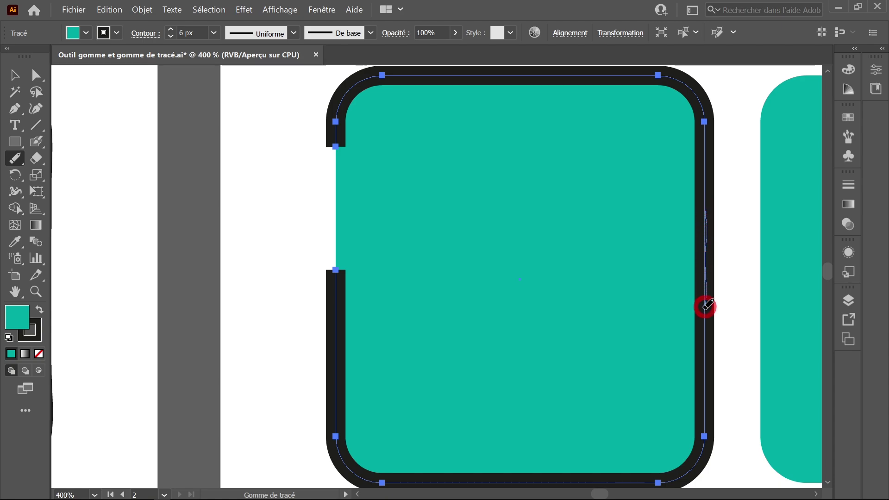
drag(704, 306, 705, 313)
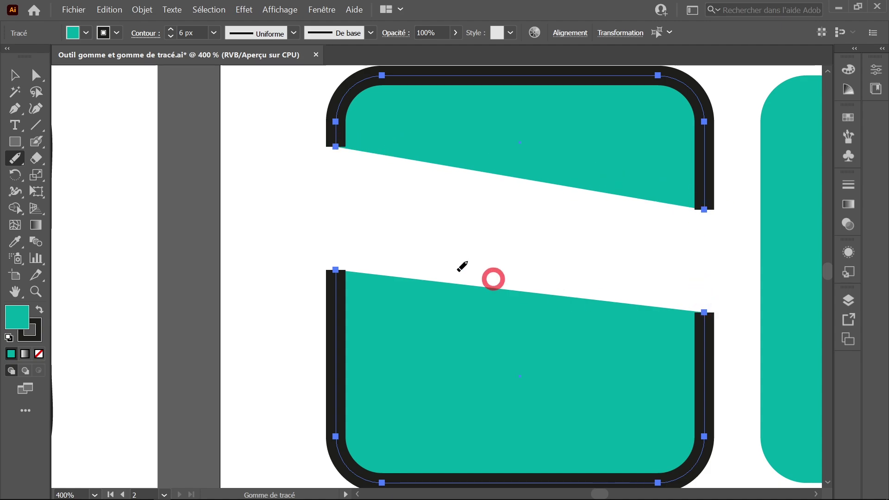
Erase the upper-left corner of the second, strokeless green square's path with the Path Eraser
drag(657, 271, 510, 292)
scroll(510, 291, down, 1)
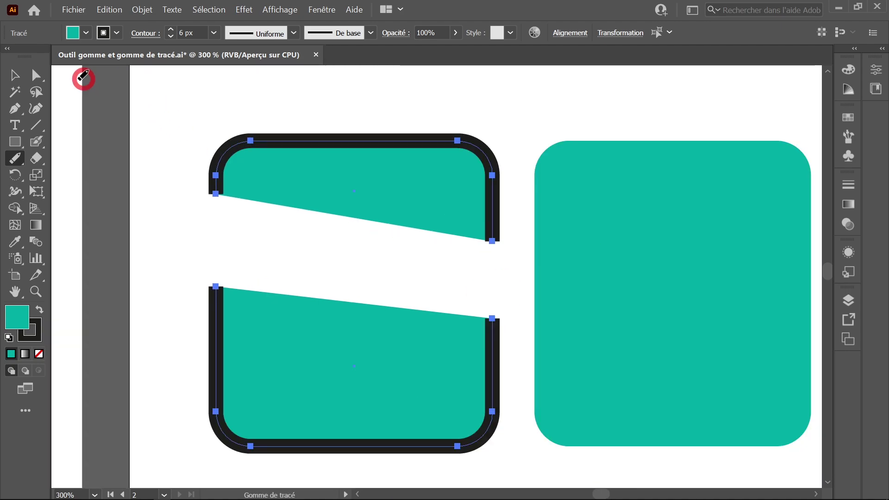
click(18, 77)
click(601, 196)
drag(616, 209, 453, 193)
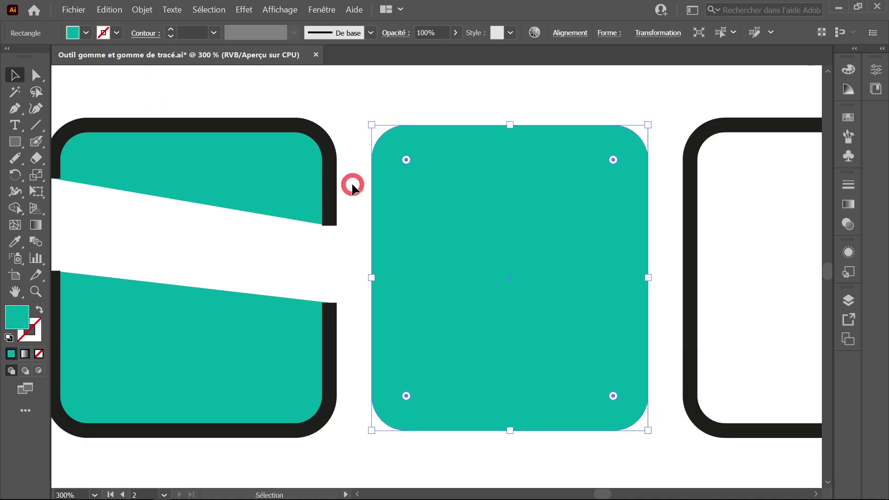
click(18, 157)
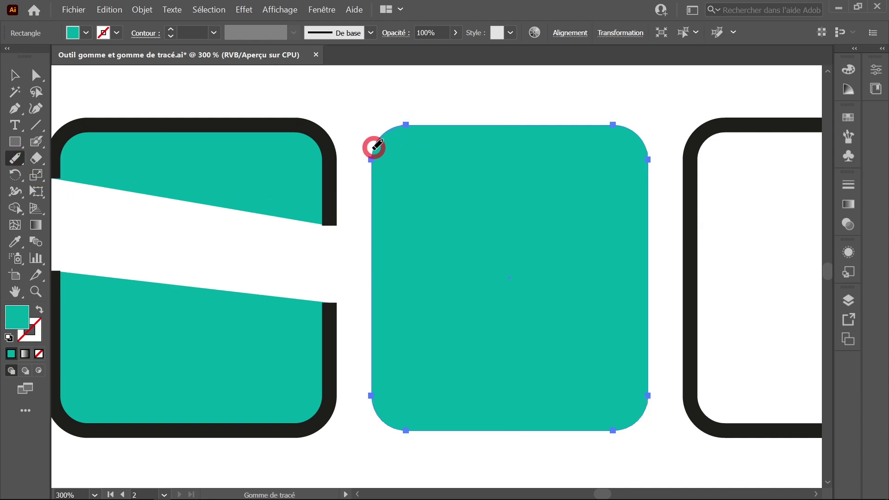
drag(372, 153, 372, 153)
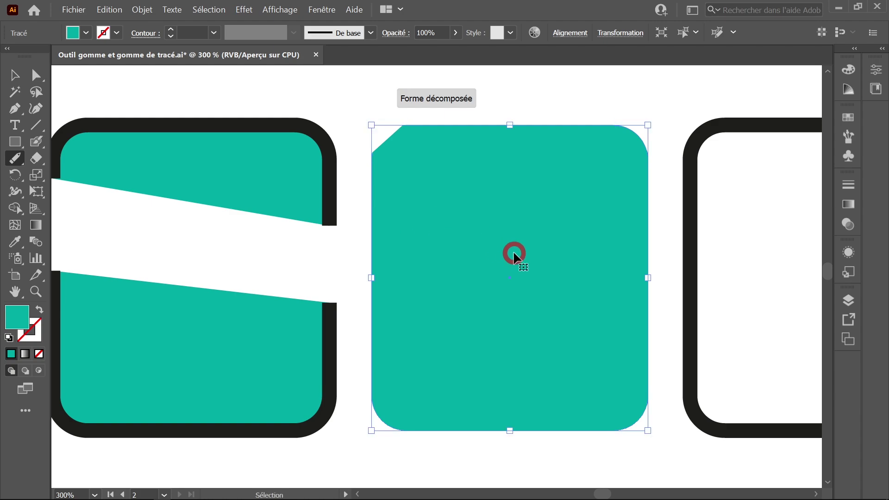
In Outline view, erase a section from the right side of the strokeless green square's path, and return to Preview
key(ctrl+y)
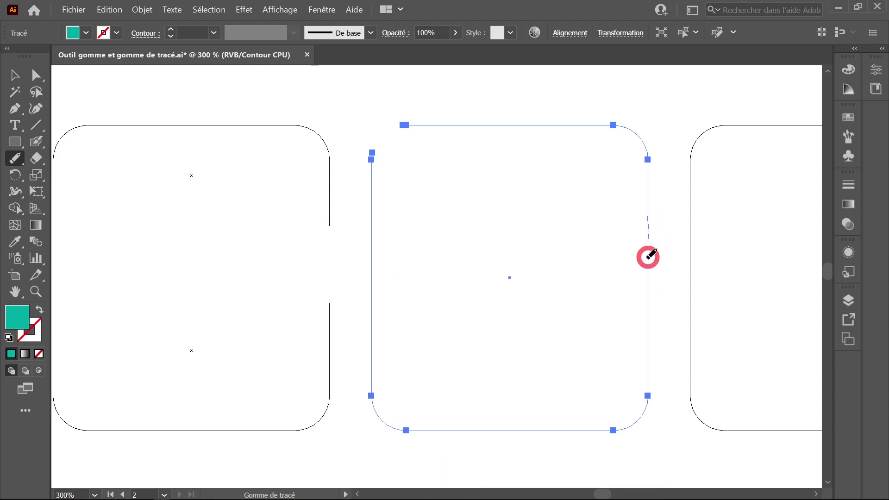
mouse_move(647, 256)
mouse_down()
mouse_move(647, 321)
mouse_move(658, 347)
mouse_up()
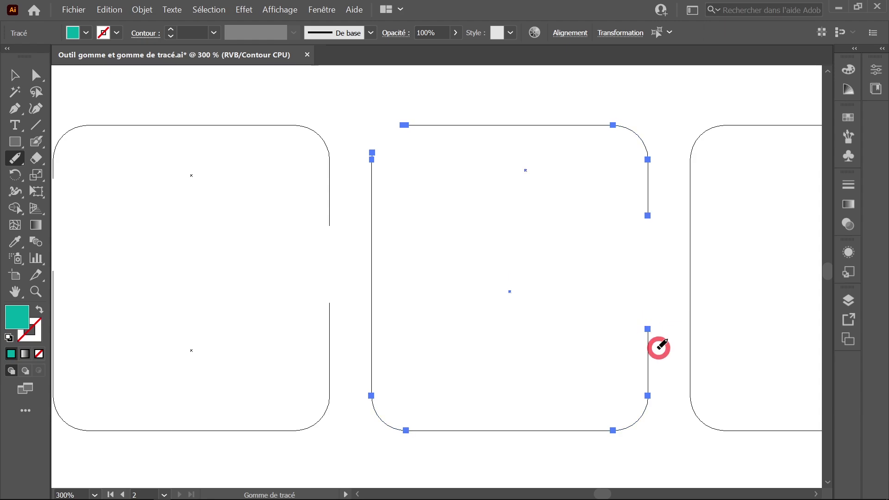
key(ctrl+y)
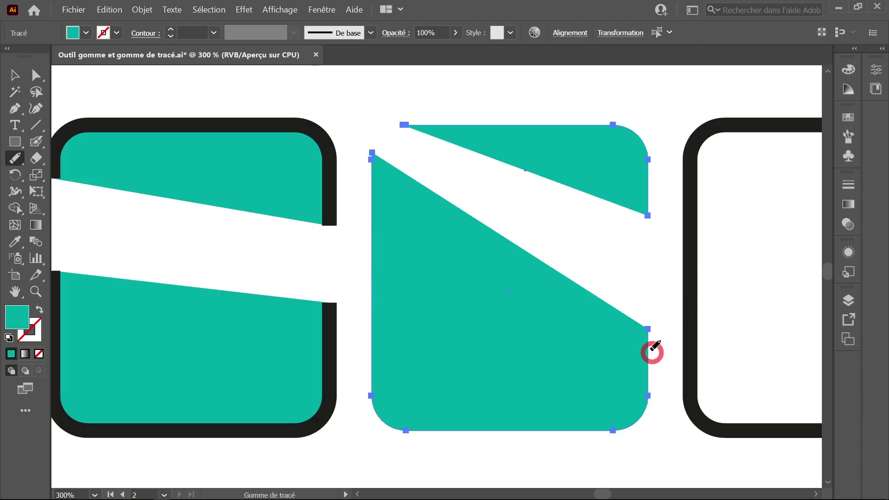
Erase a gap in each of the four sides of the third, unfilled black-outlined square with the Path Eraser
scroll(645, 334, down, 1)
drag(625, 248, 505, 265)
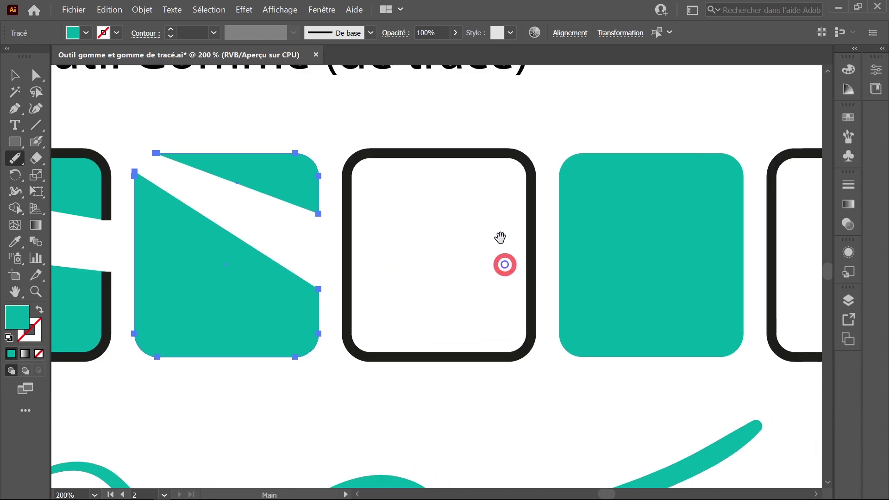
ctrl+click(426, 155)
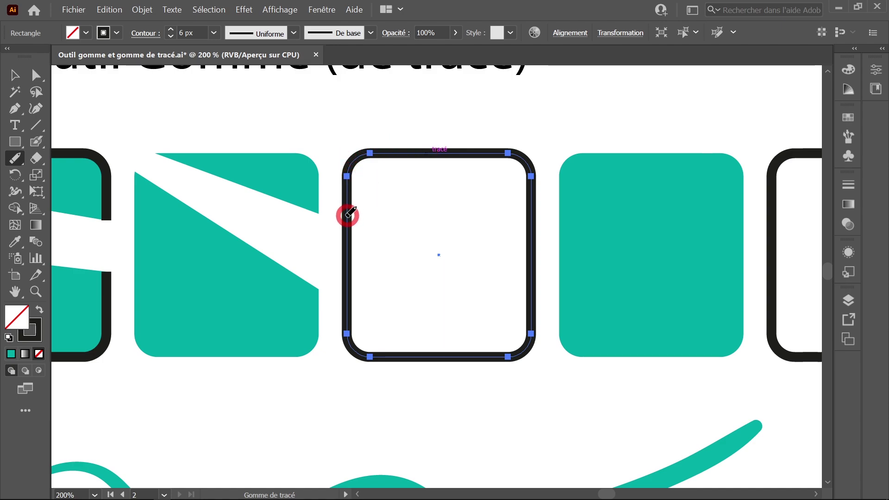
drag(346, 229, 347, 290)
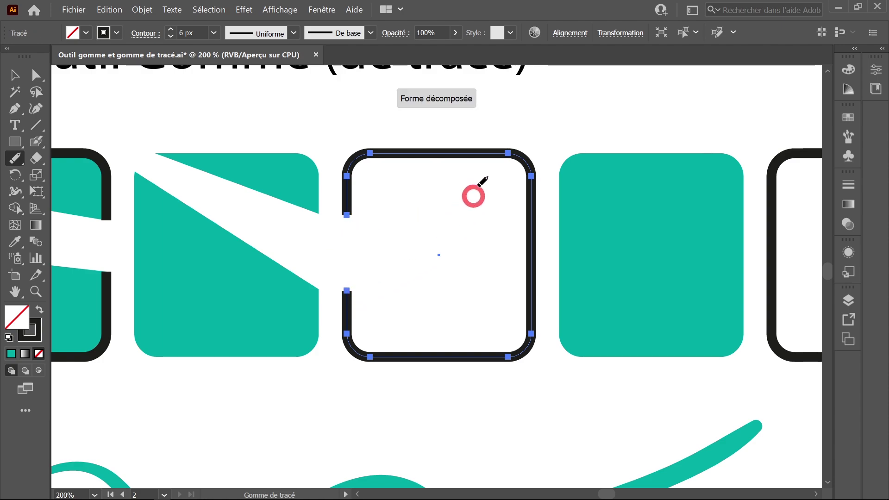
drag(479, 150, 401, 149)
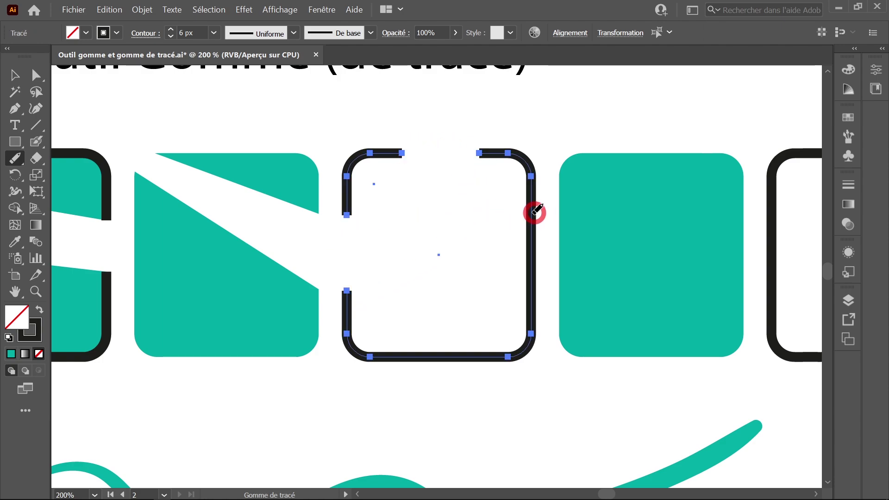
drag(531, 216, 530, 302)
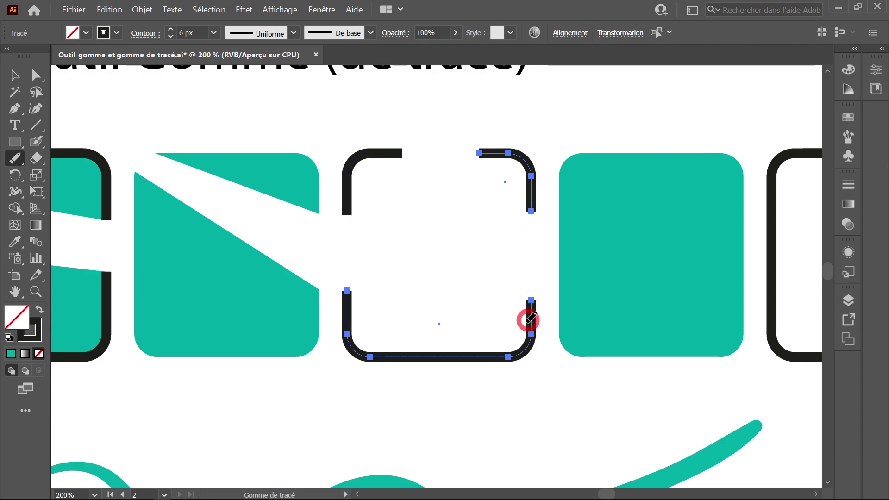
drag(501, 355, 384, 357)
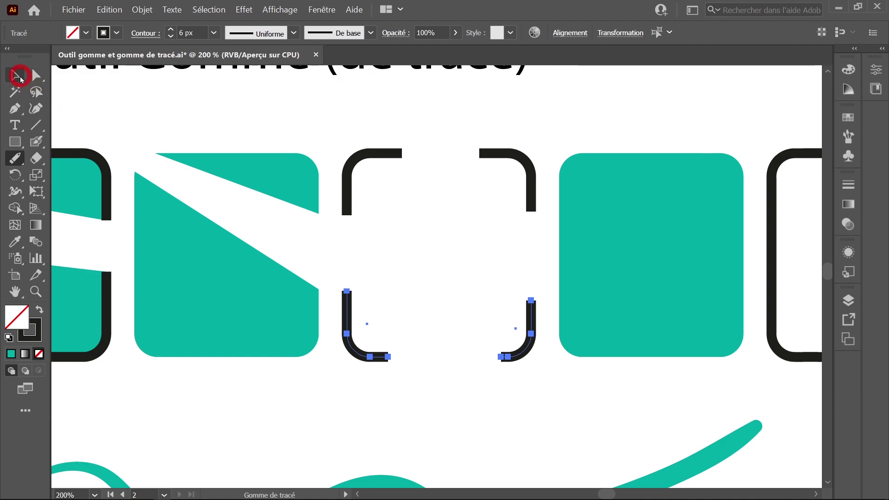
Erase three gaps in the wavy brush stroke below the squares, in its middle, right part and left part, and deselect it
click(19, 77)
click(409, 244)
ctrl+alt+click(409, 244)
ctrl+alt+click(408, 244)
ctrl+click(462, 412)
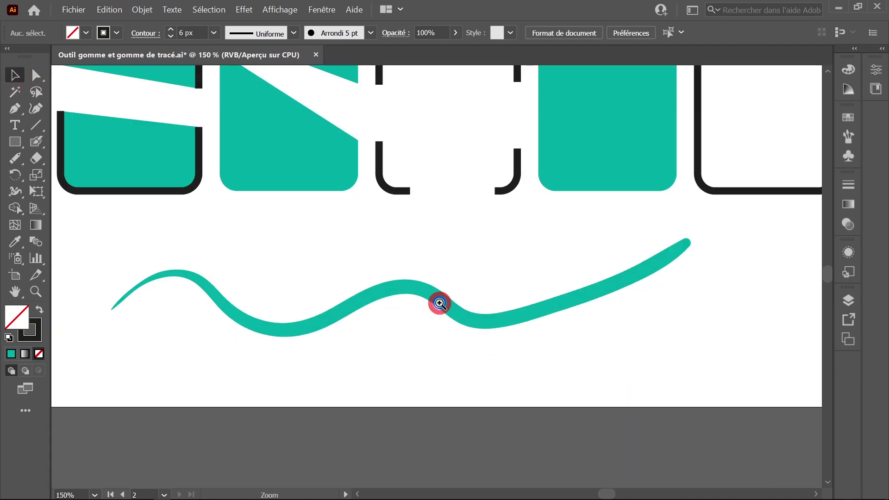
click(430, 297)
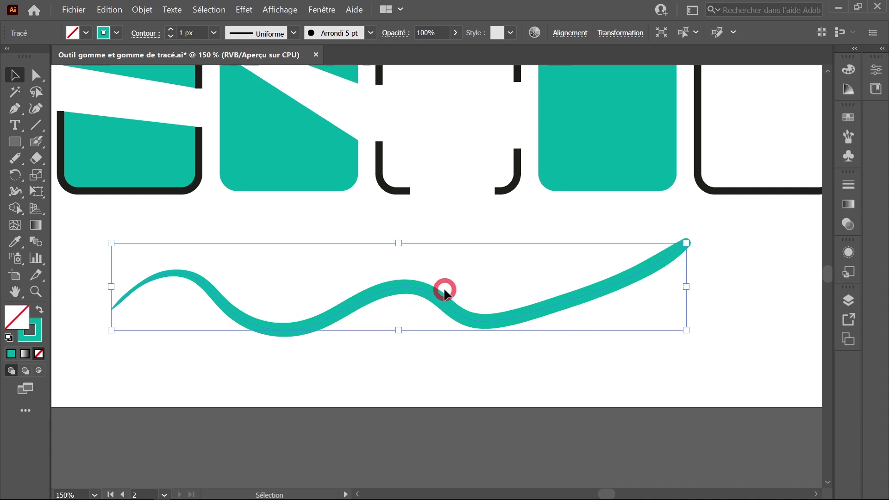
click(16, 159)
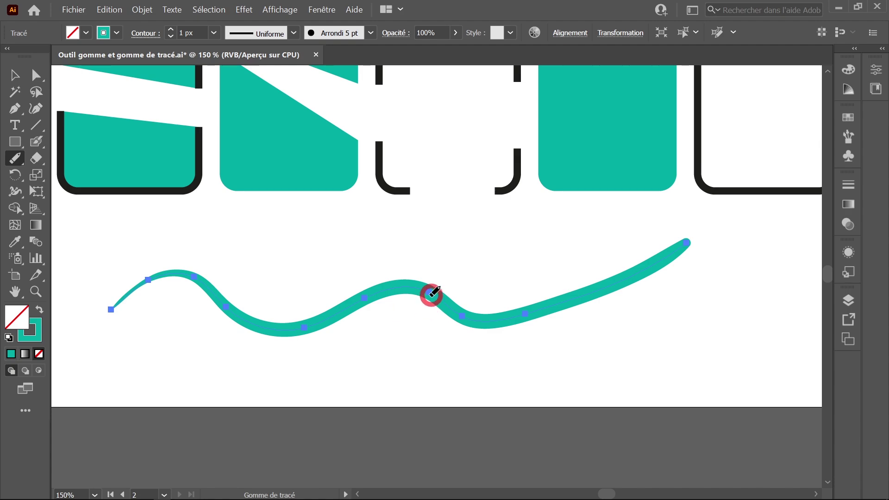
drag(420, 288, 373, 299)
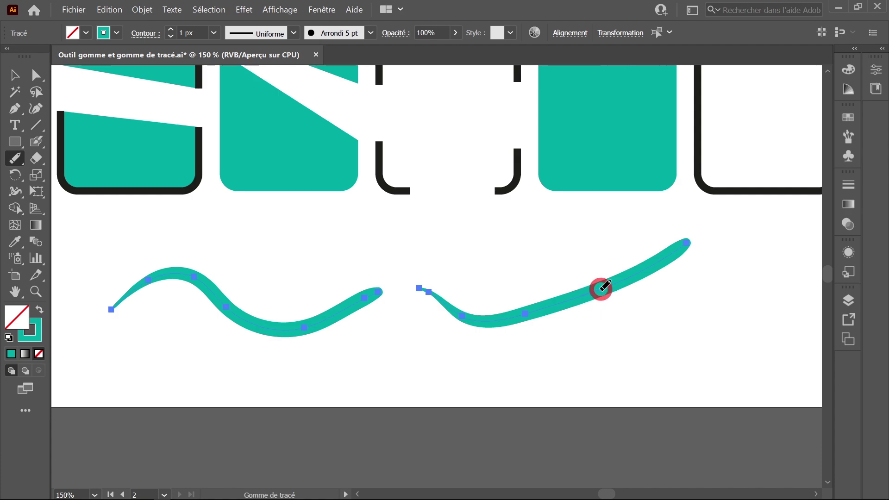
drag(602, 288, 588, 294)
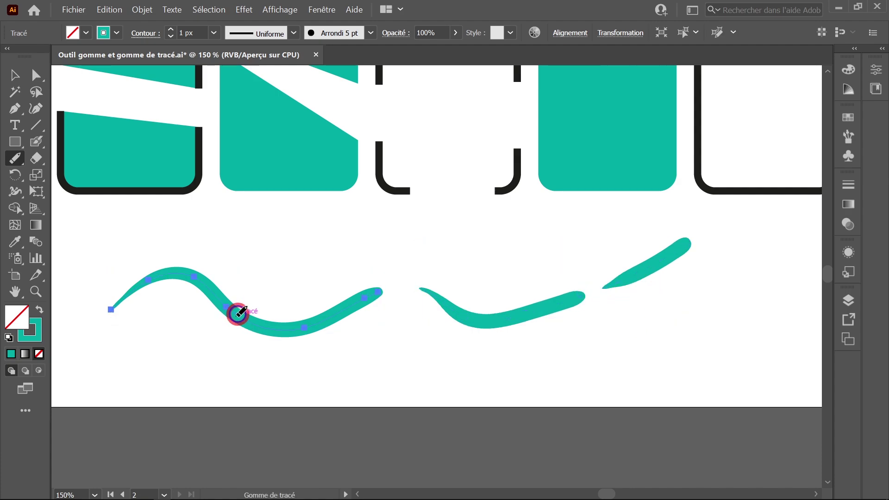
drag(238, 314, 261, 327)
key(v)
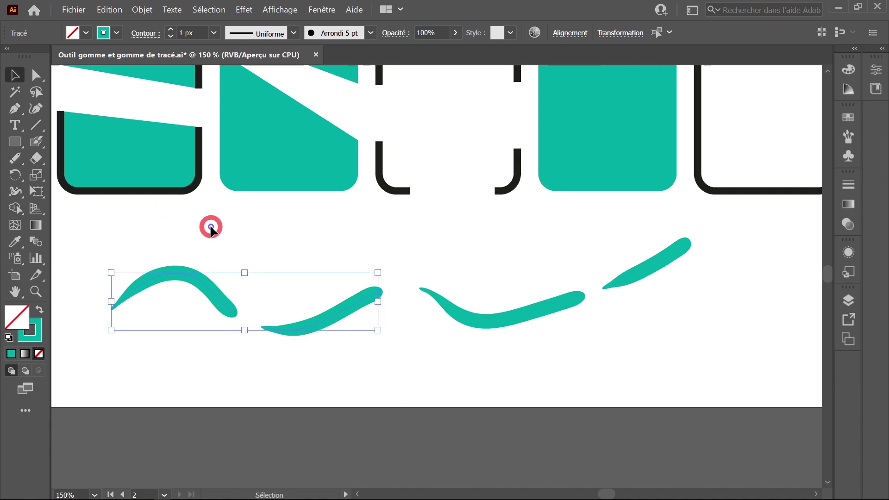
click(211, 226)
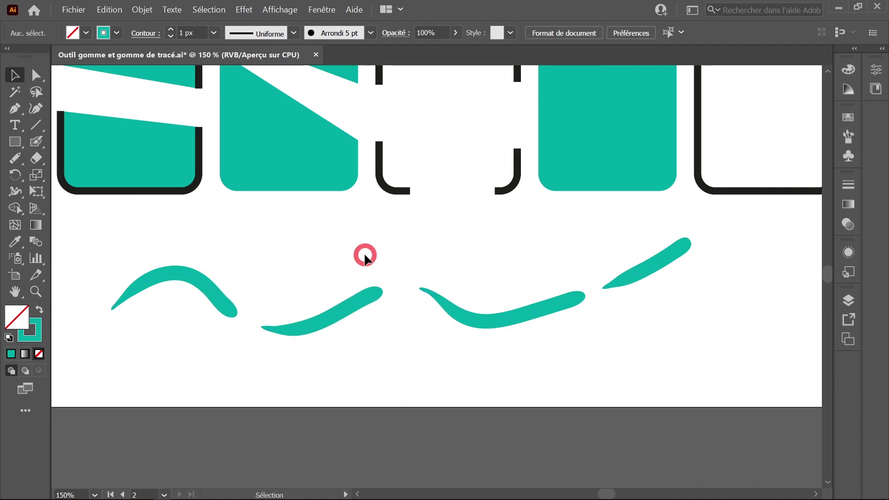
Compare the erased shapes on both artboards and look at where the Eraser and Path Eraser tools are grouped
ctrl+alt+click(365, 268)
ctrl+alt+click(365, 268)
drag(364, 268, 483, 283)
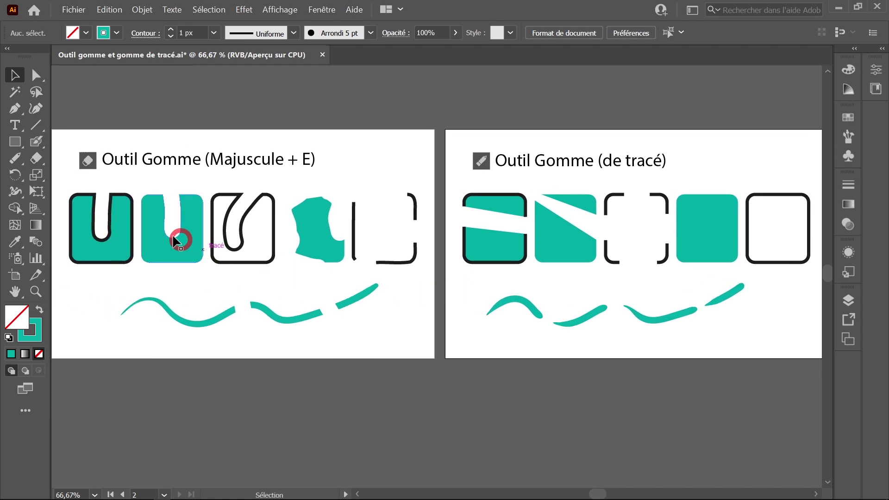
click(37, 158)
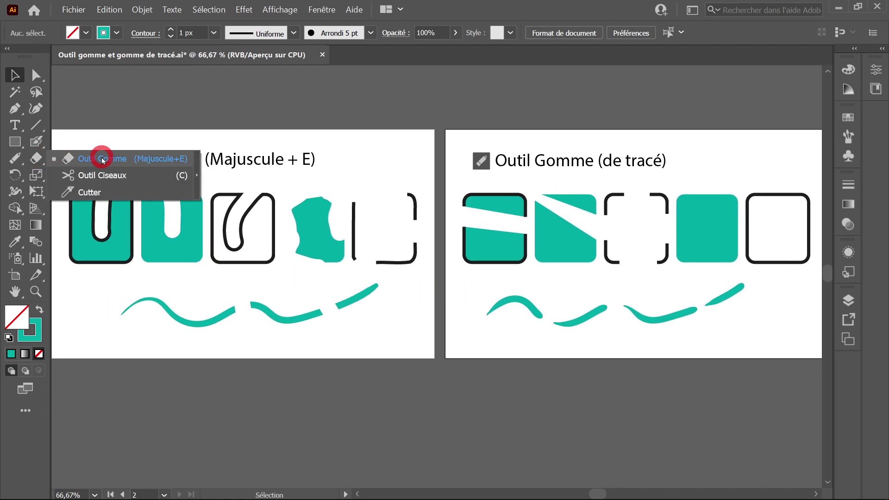
click(308, 213)
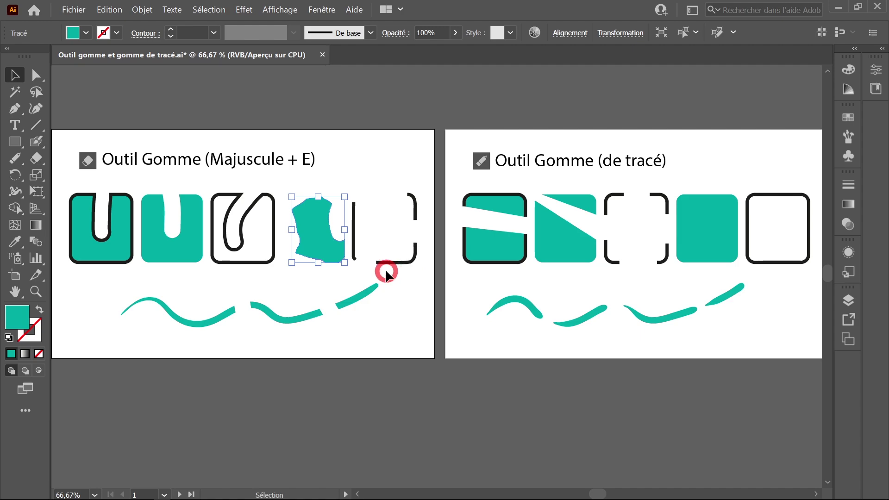
click(16, 160)
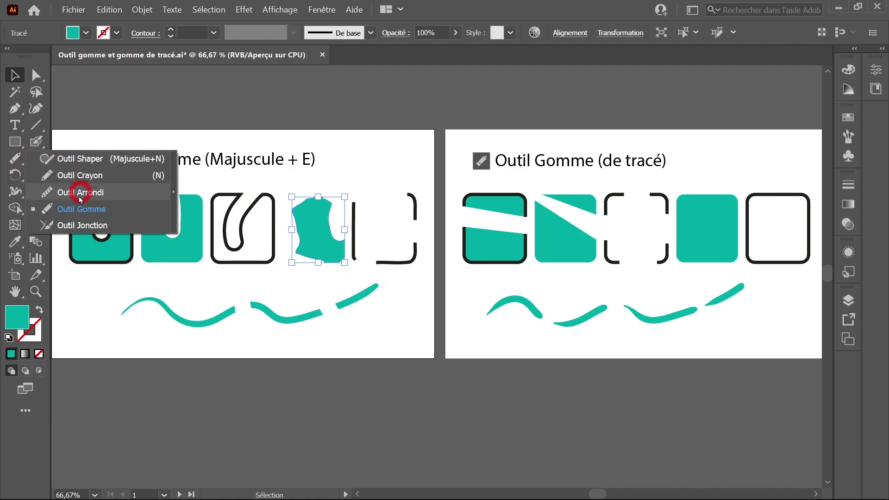
click(334, 139)
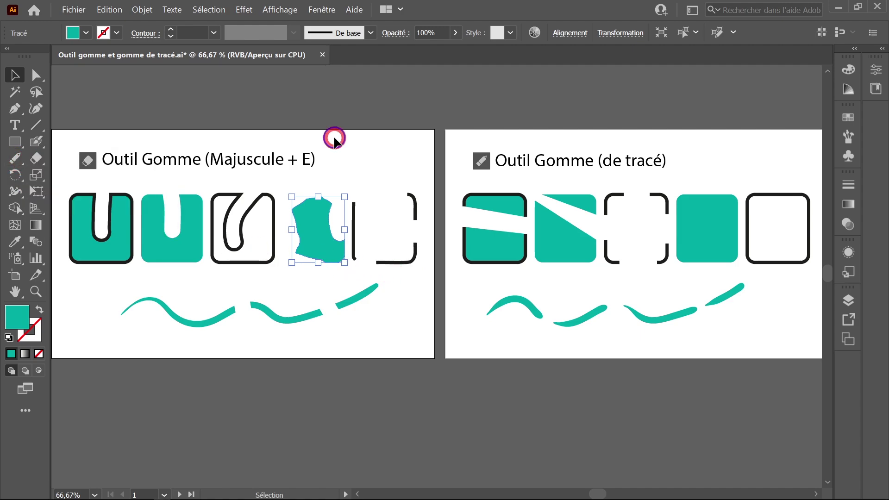
mouse_move(336, 143)
mouse_down()
mouse_move(348, 141)
mouse_move(337, 140)
mouse_up()
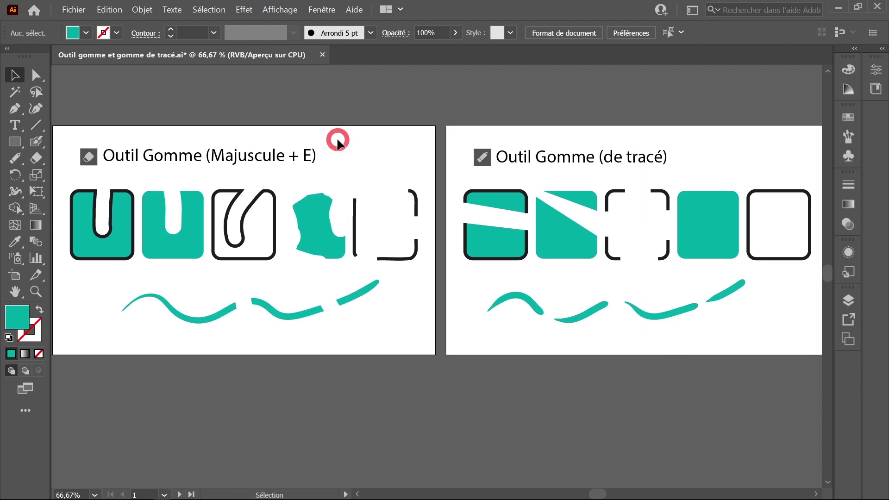